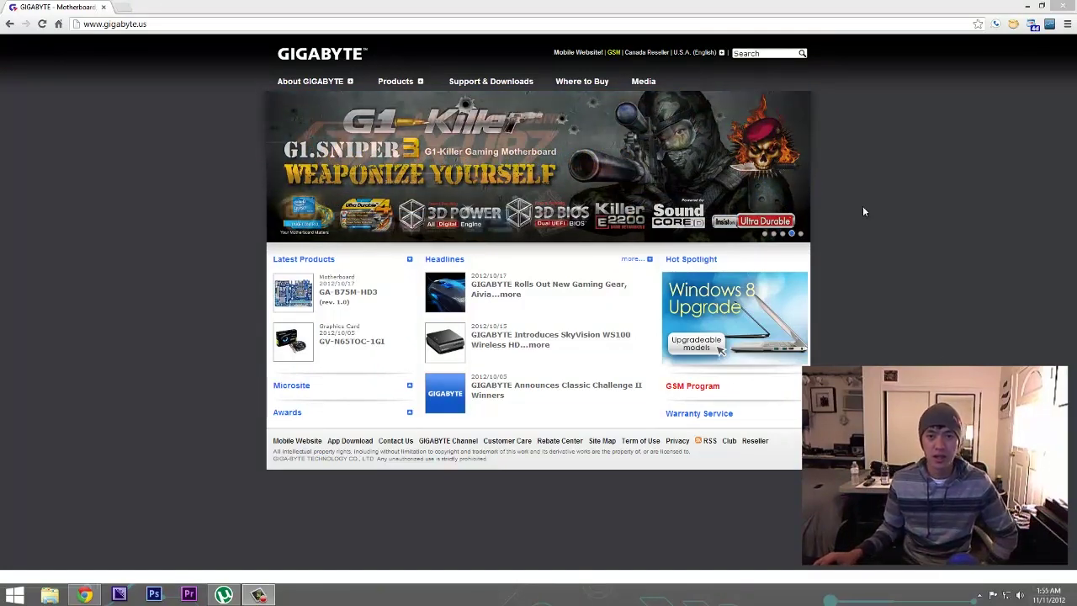
Filter Gigabyte downloads to Motherboard, Socket 1155, Intel Z68, model GA-Z68X-UD3P-B3, and search
{"action": "left_click", "coordinate": [475, 82]}
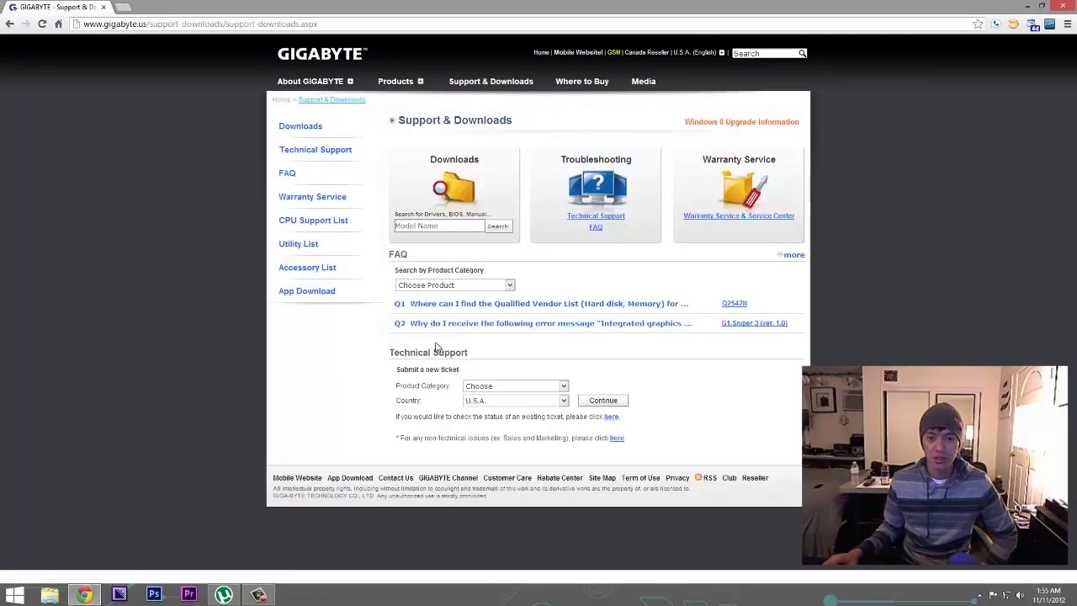
{"action": "left_click", "coordinate": [297, 127]}
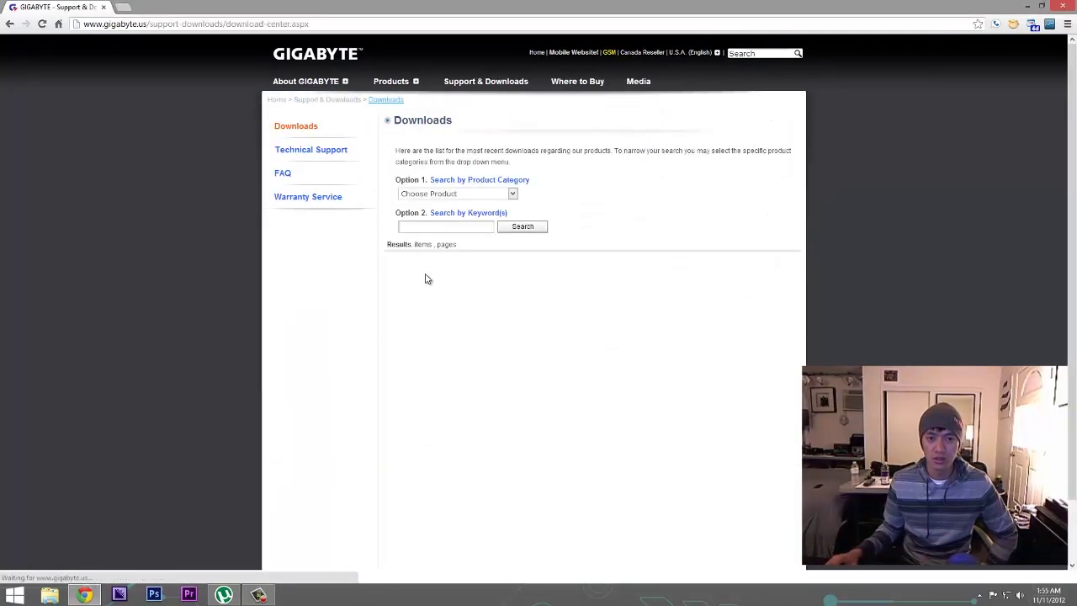
{"action": "left_click", "coordinate": [433, 193]}
{"action": "left_click", "coordinate": [436, 216]}
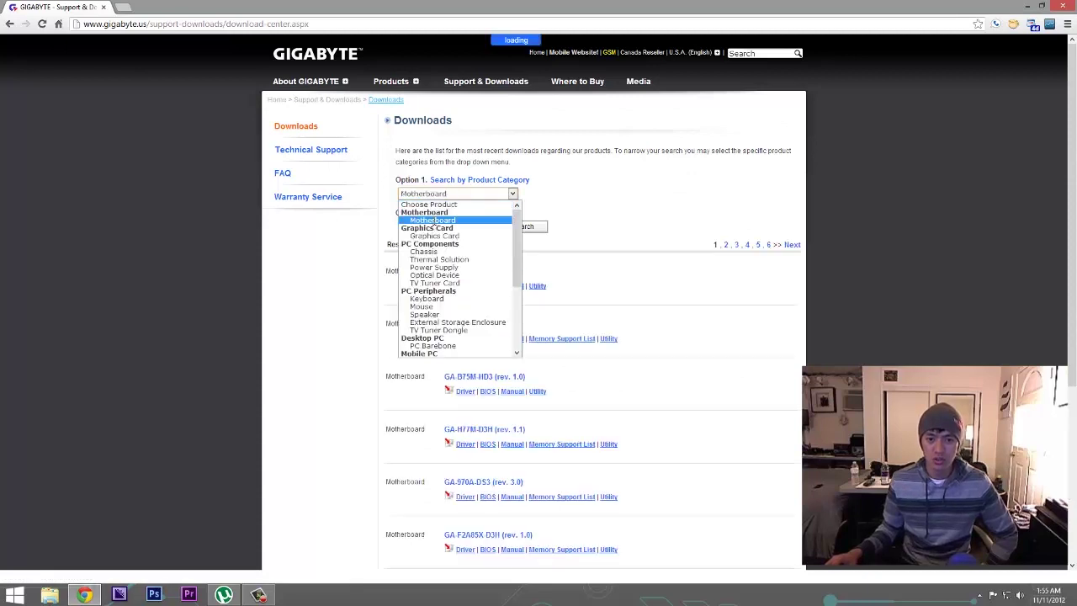
{"action": "left_click", "coordinate": [433, 211]}
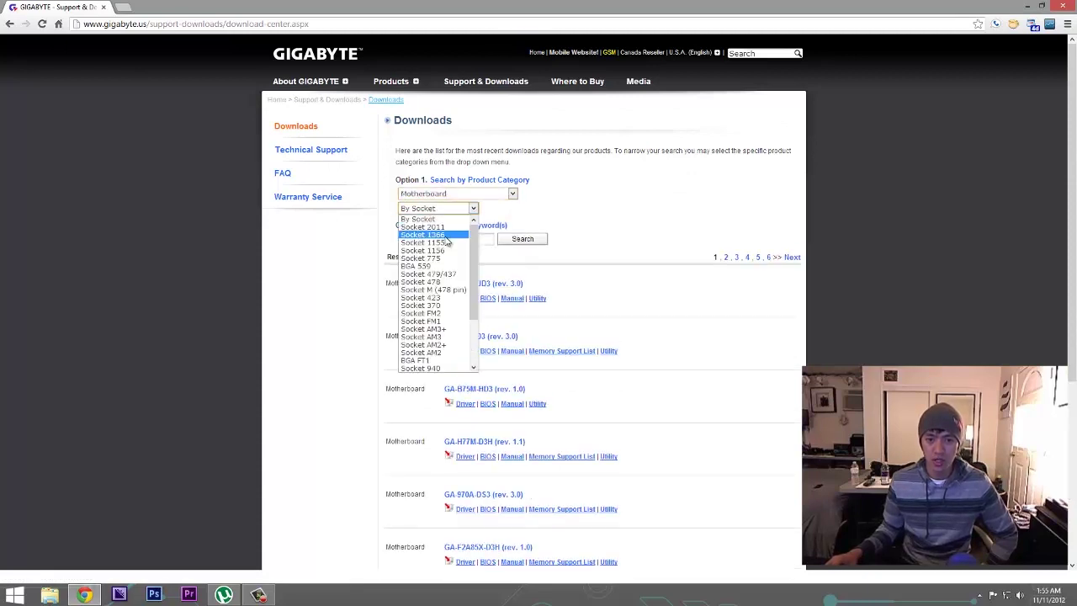
{"action": "left_click", "coordinate": [439, 243]}
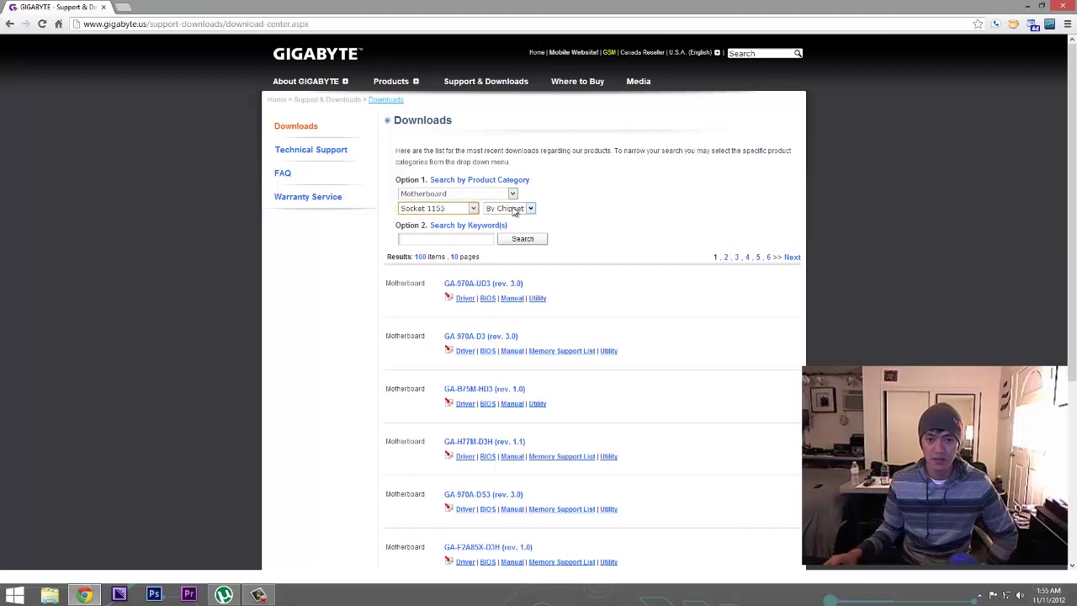
{"action": "left_click", "coordinate": [513, 209]}
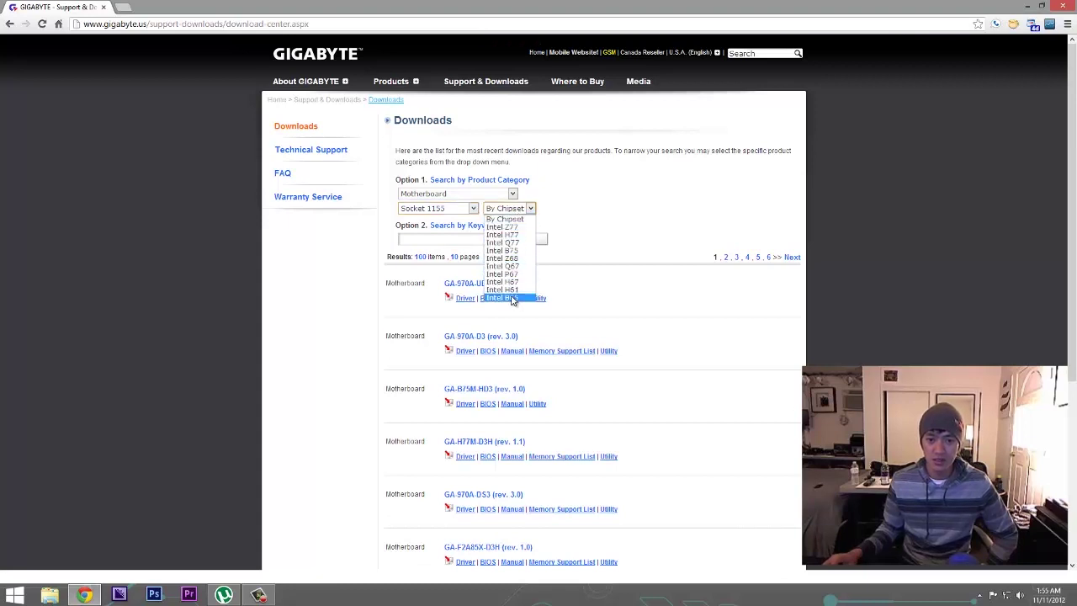
{"action": "left_click", "coordinate": [513, 259]}
{"action": "left_click", "coordinate": [585, 209]}
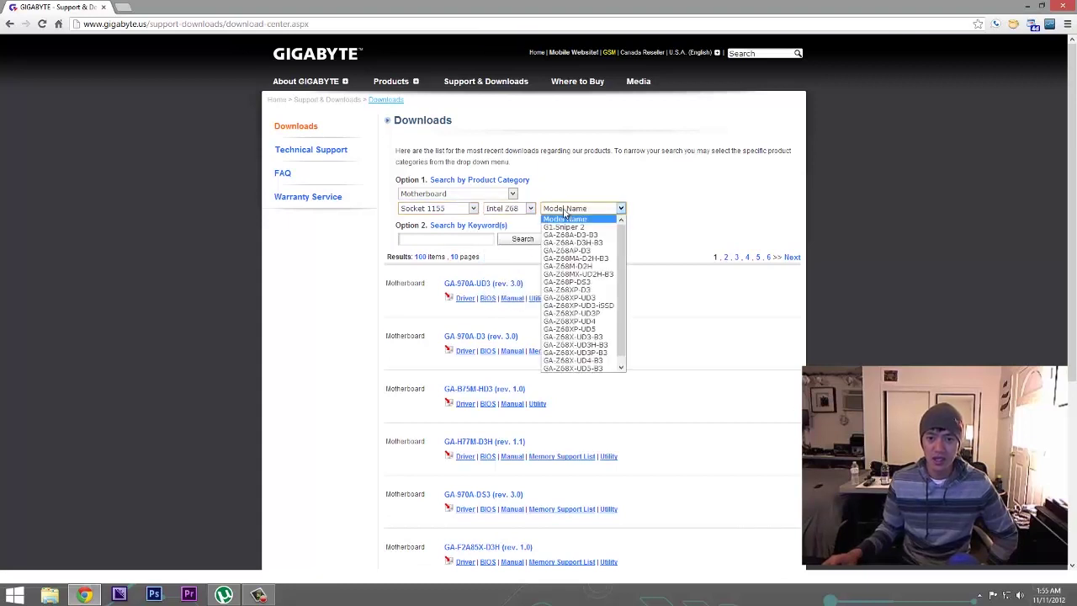
{"action": "scroll", "coordinate": [578, 330], "scroll_direction": "down", "scroll_amount": 1}
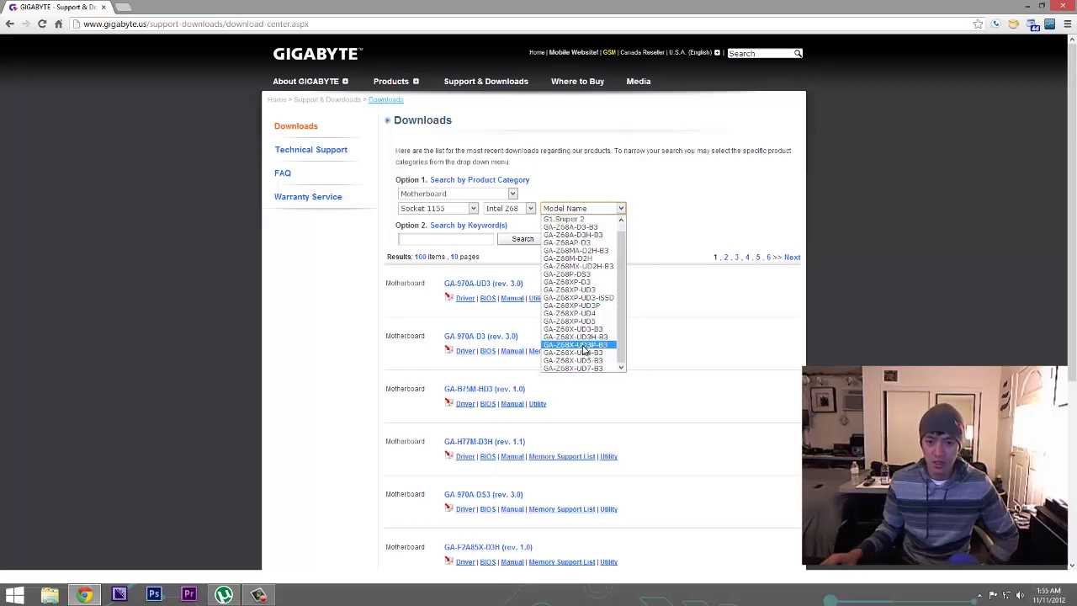
{"action": "left_click", "coordinate": [583, 345]}
{"action": "left_click", "coordinate": [655, 208]}
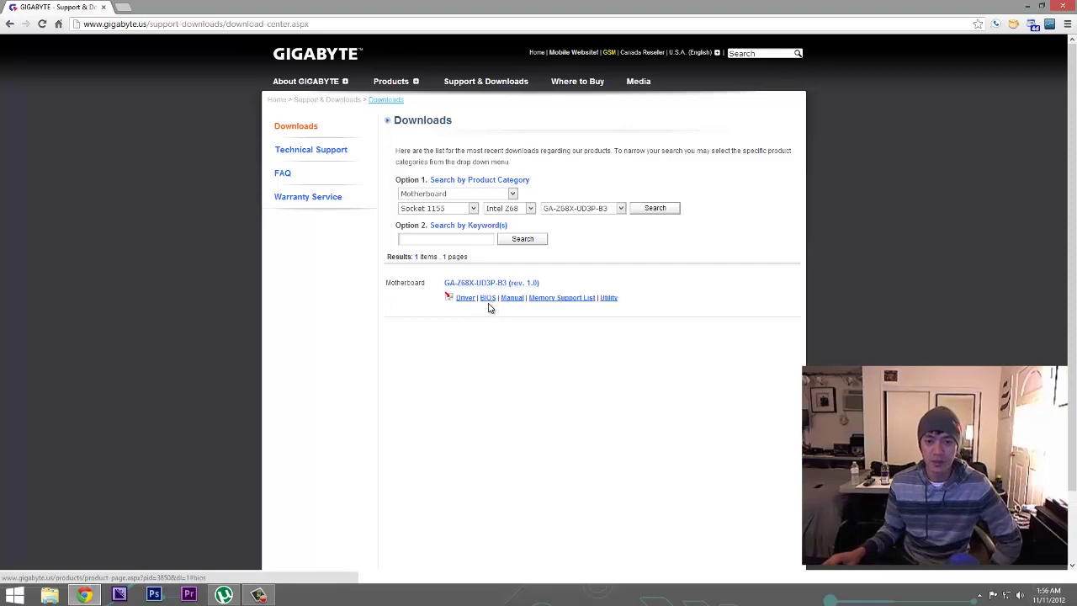
Download the U1e UEFI BIOS for the board from the America server
{"action": "left_click", "coordinate": [487, 305]}
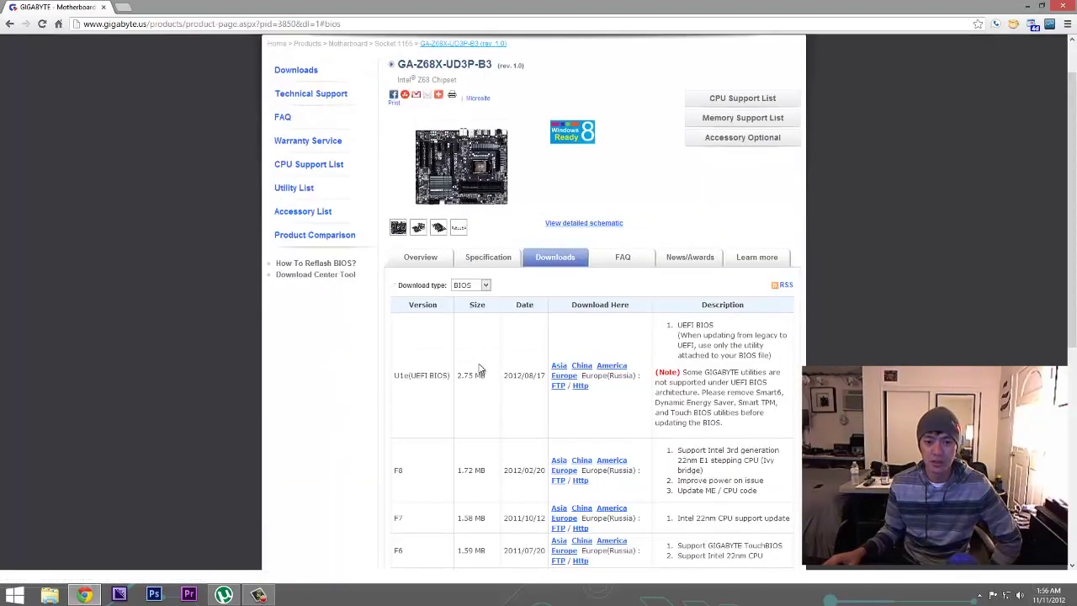
{"action": "scroll", "coordinate": [472, 360], "scroll_direction": "down", "scroll_amount": 1}
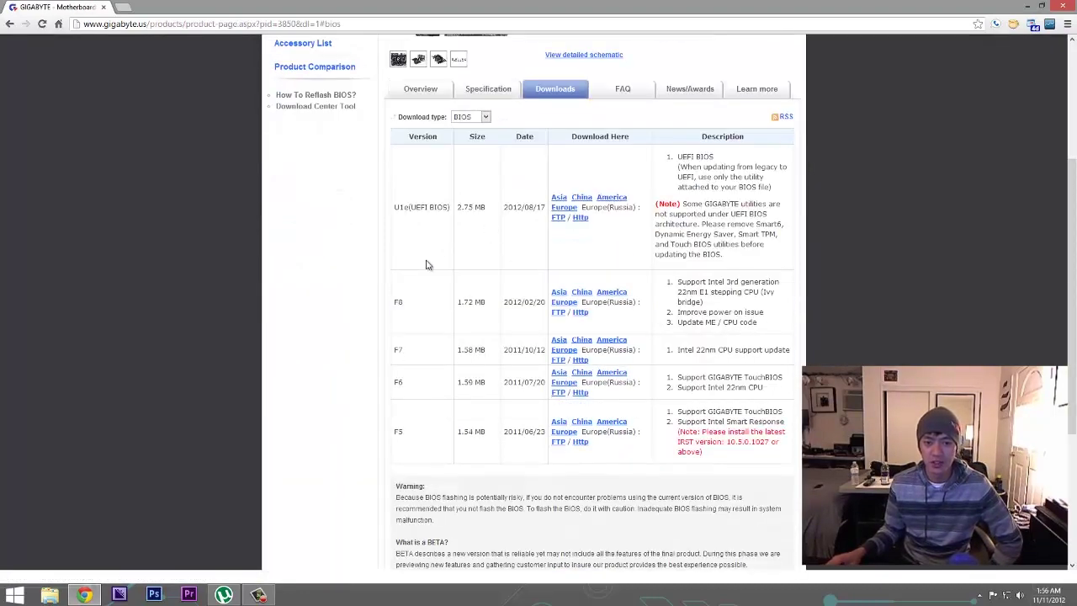
{"action": "left_click_drag", "start_coordinate": [396, 209], "coordinate": [447, 209]}
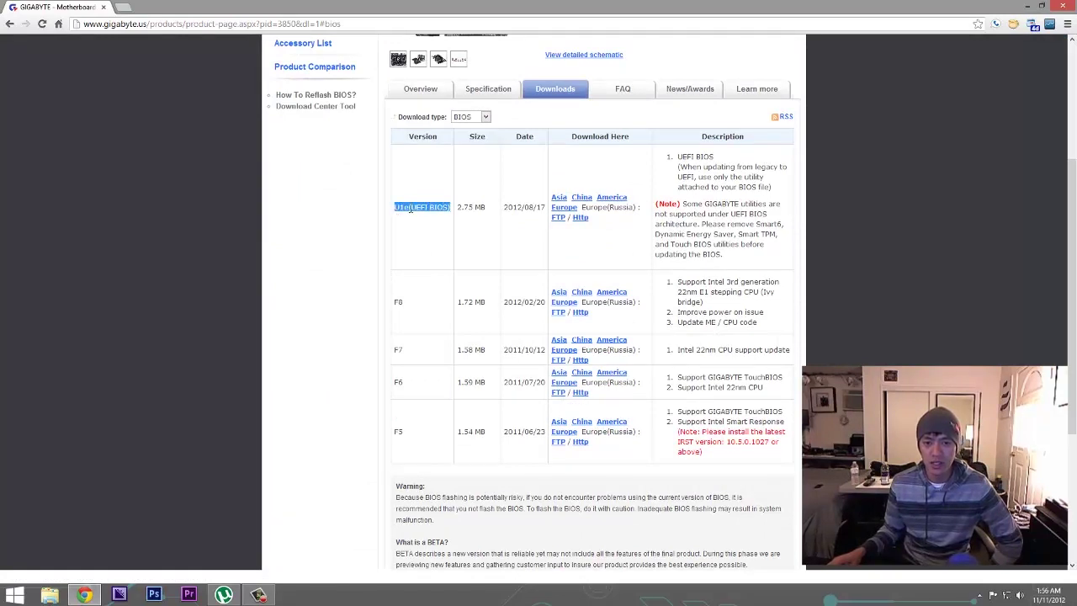
{"action": "left_click", "coordinate": [504, 212]}
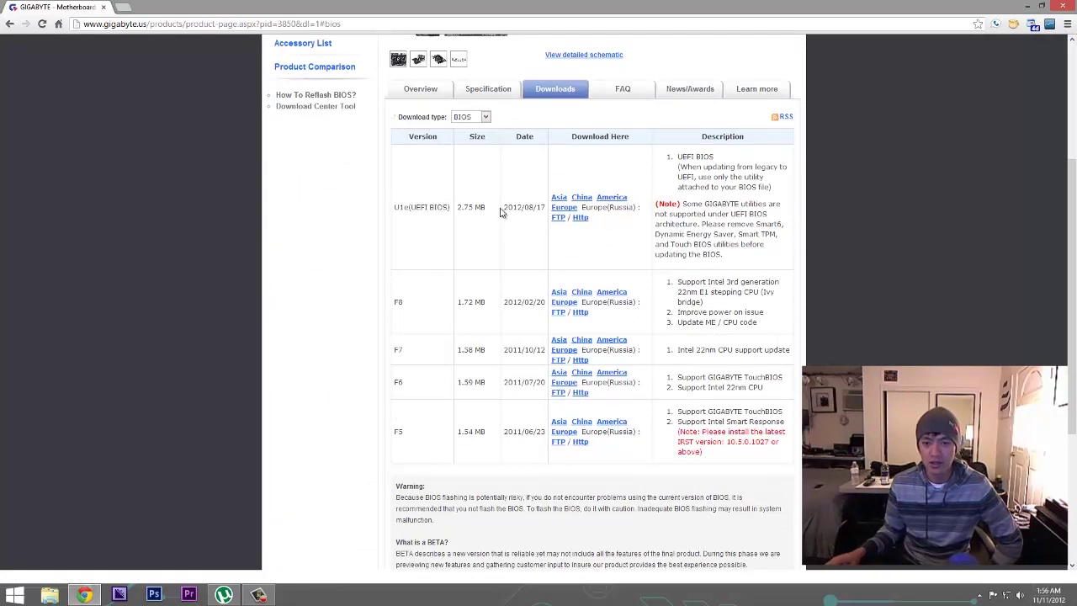
{"action": "left_click", "coordinate": [613, 198]}
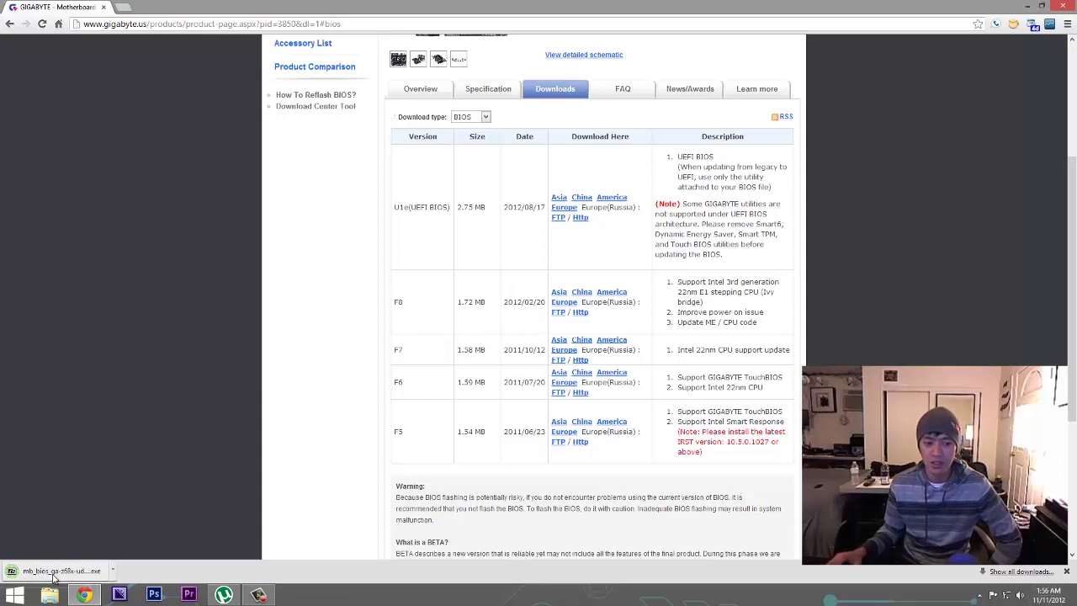
Extract the downloaded BIOS package to the Desktop
{"action": "left_click", "coordinate": [84, 569]}
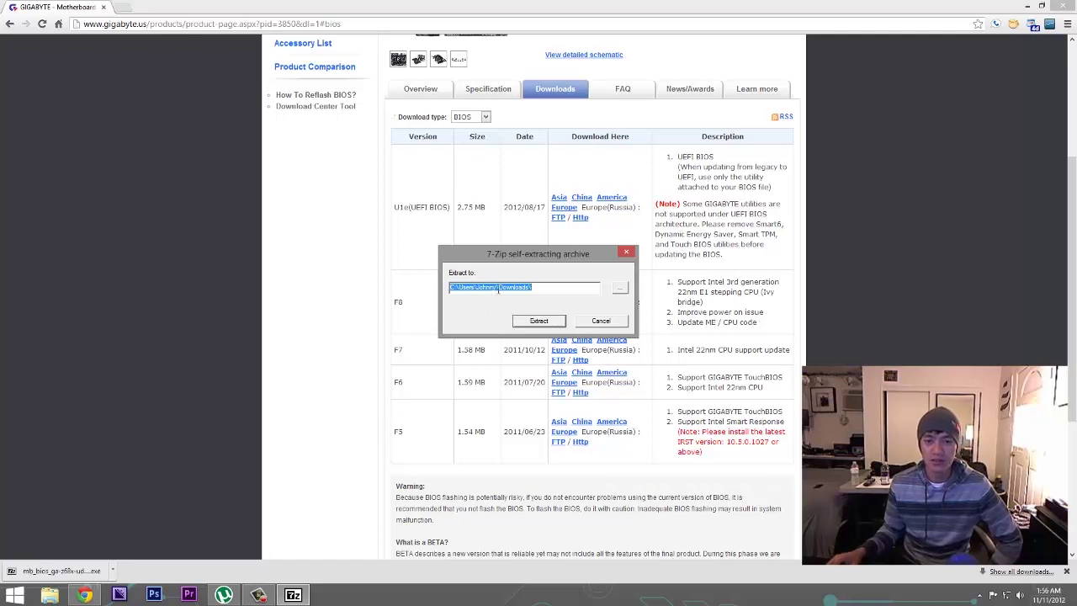
{"action": "left_click", "coordinate": [620, 288]}
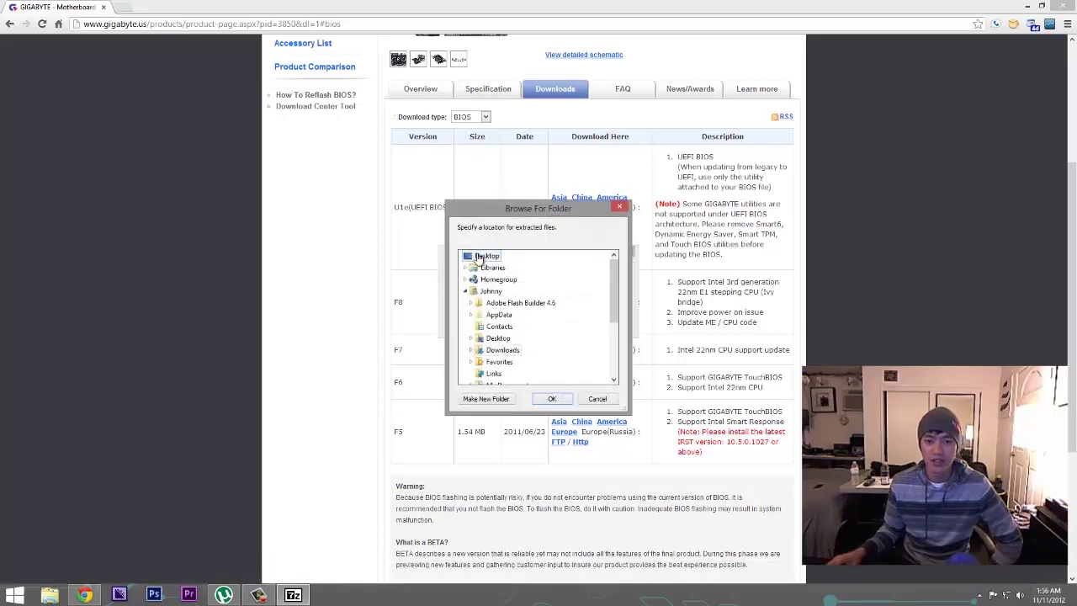
{"action": "left_click", "coordinate": [483, 256]}
{"action": "left_click", "coordinate": [552, 399]}
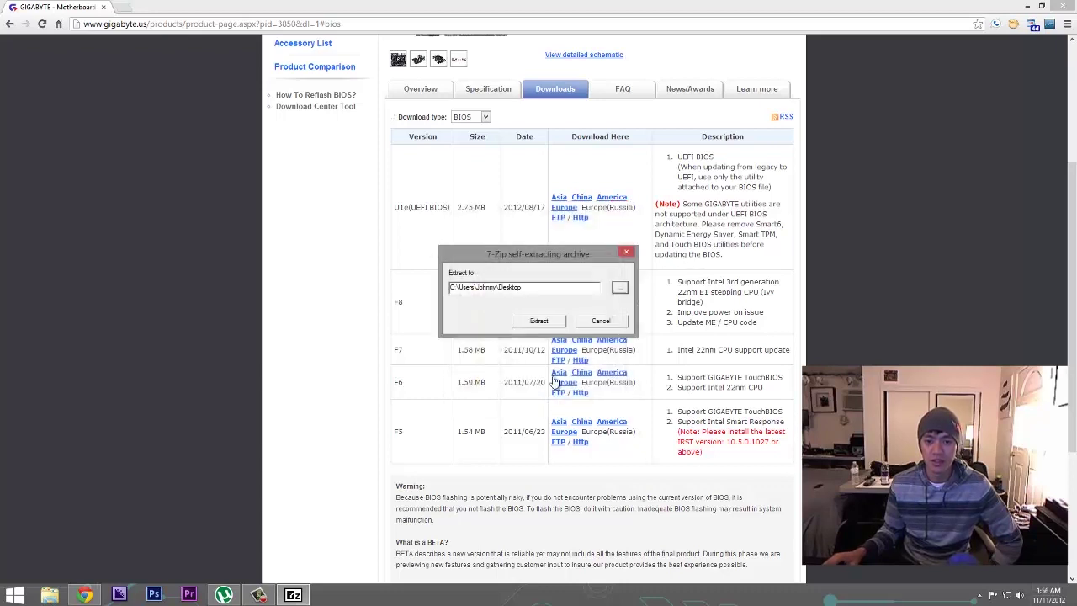
{"action": "left_click", "coordinate": [539, 321]}
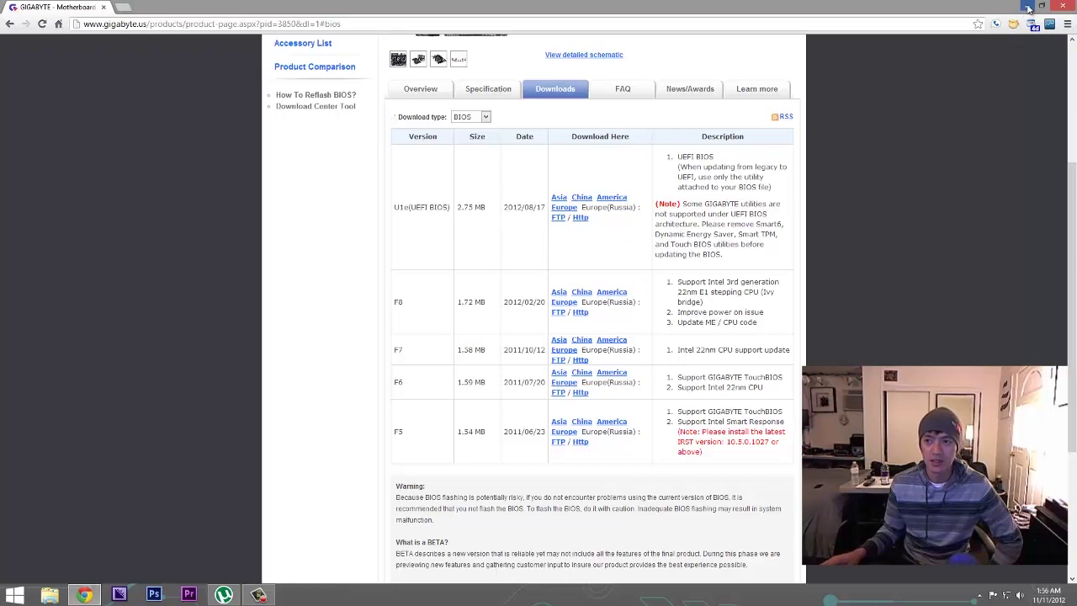
{"action": "left_click", "coordinate": [1027, 7]}
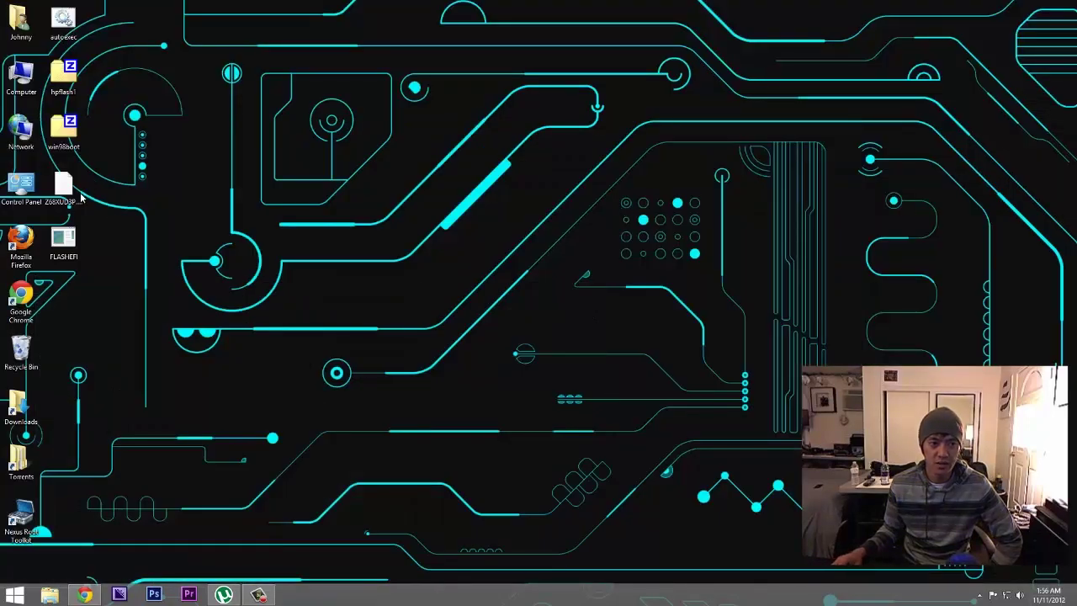
Arrange the desktop icons, grouping the BIOS files with autoexec and the two archives together
{"action": "left_click_drag", "start_coordinate": [99, 168], "coordinate": [42, 271]}
{"action": "left_click_drag", "start_coordinate": [64, 198], "coordinate": [236, 139]}
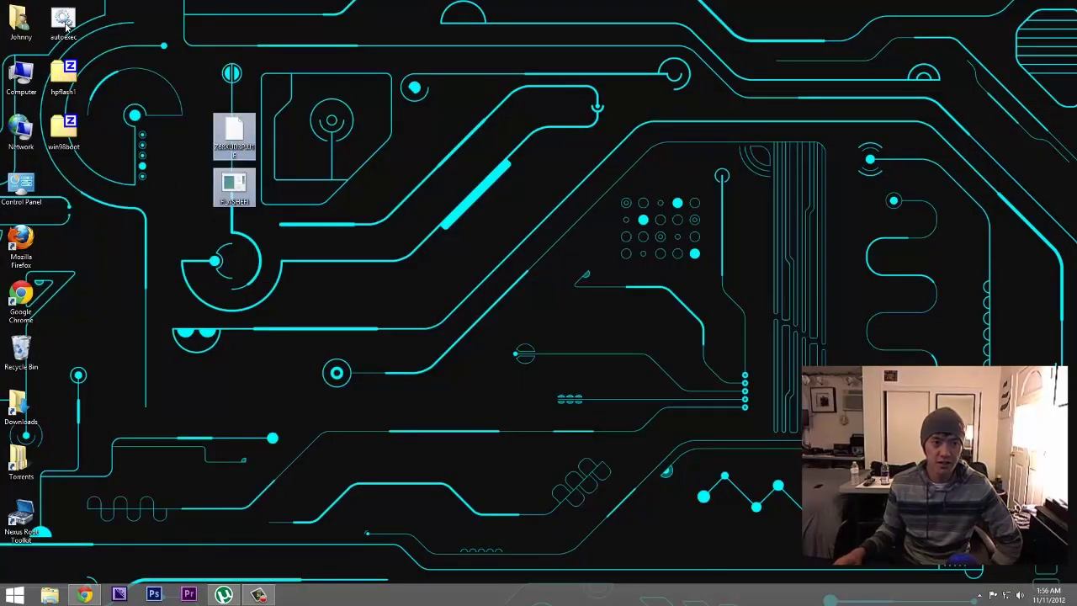
{"action": "left_click_drag", "start_coordinate": [66, 25], "coordinate": [269, 105]}
{"action": "left_click", "coordinate": [210, 356]}
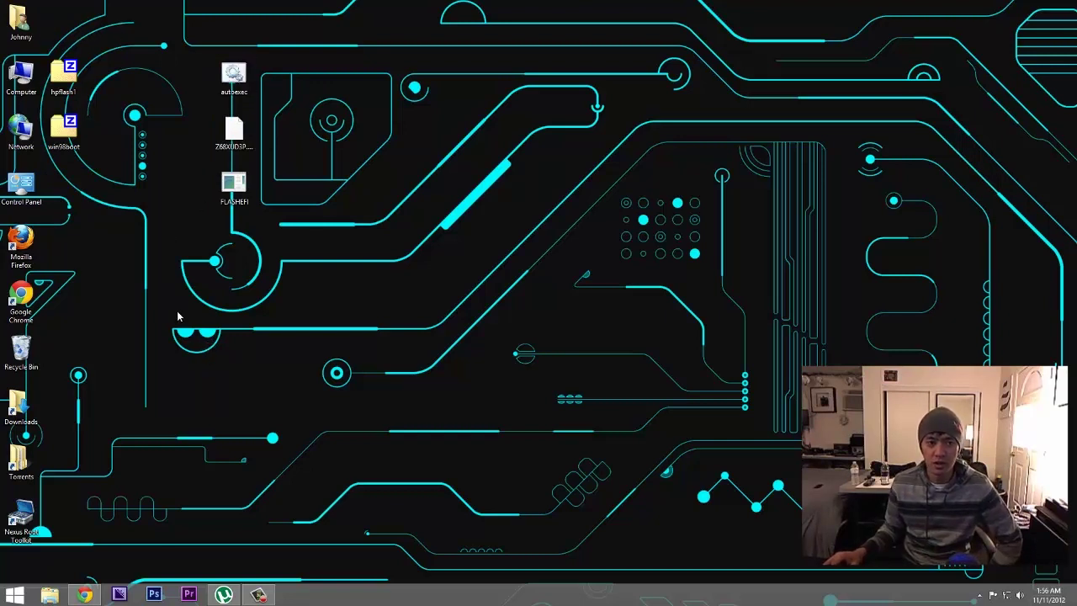
{"action": "left_click_drag", "start_coordinate": [91, 82], "coordinate": [489, 184]}
{"action": "left_click", "coordinate": [541, 156]}
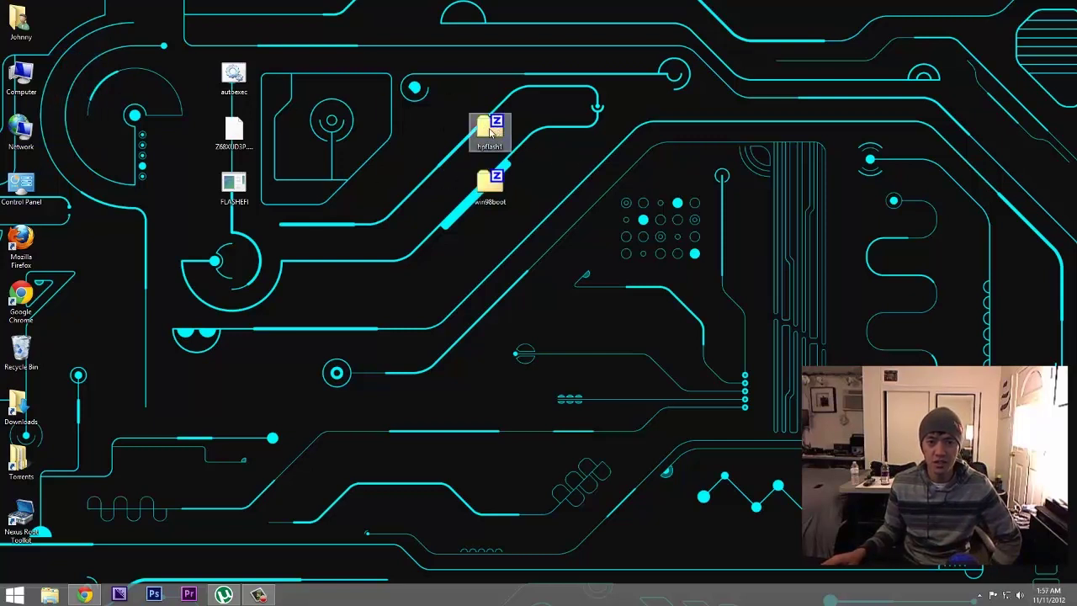
{"action": "left_click_drag", "start_coordinate": [496, 132], "coordinate": [455, 195]}
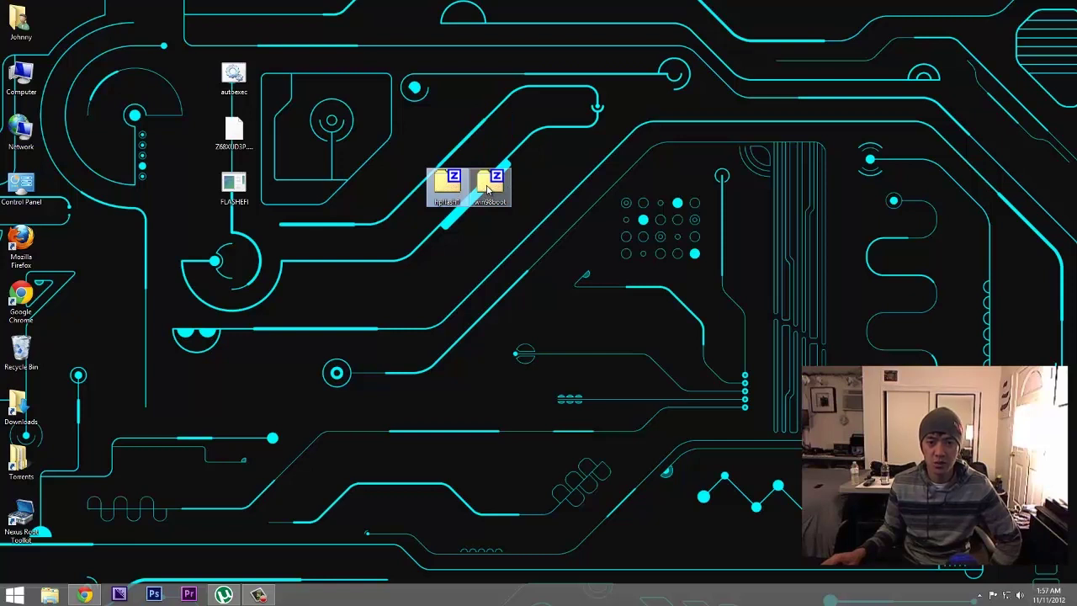
Extract the win98boot archive with 7-Zip into a win98boot folder beside the archives
{"action": "left_click", "coordinate": [488, 191]}
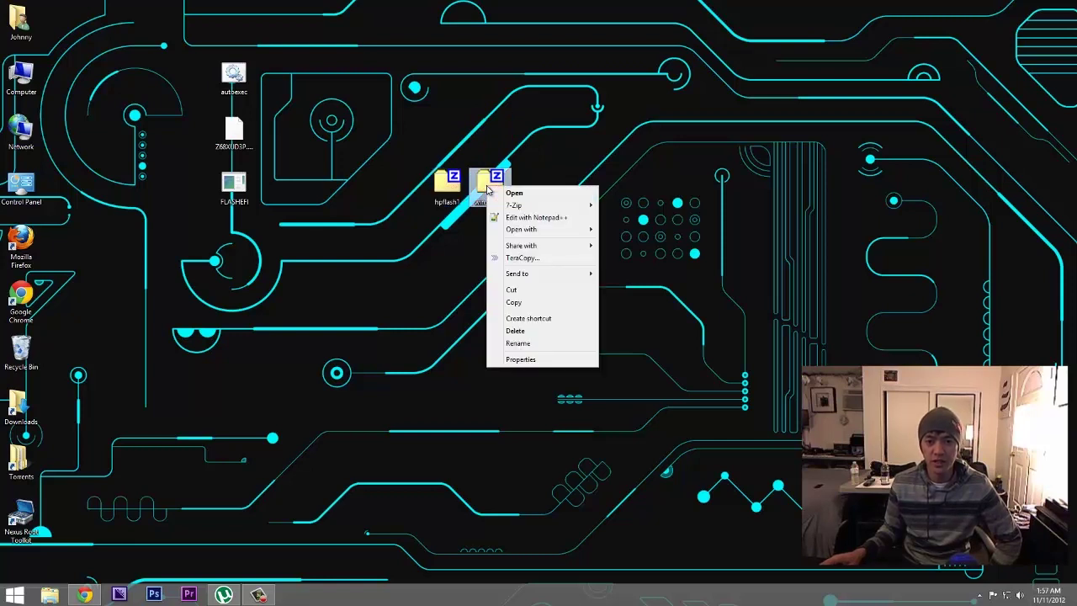
{"action": "mouse_move", "coordinate": [551, 207]}
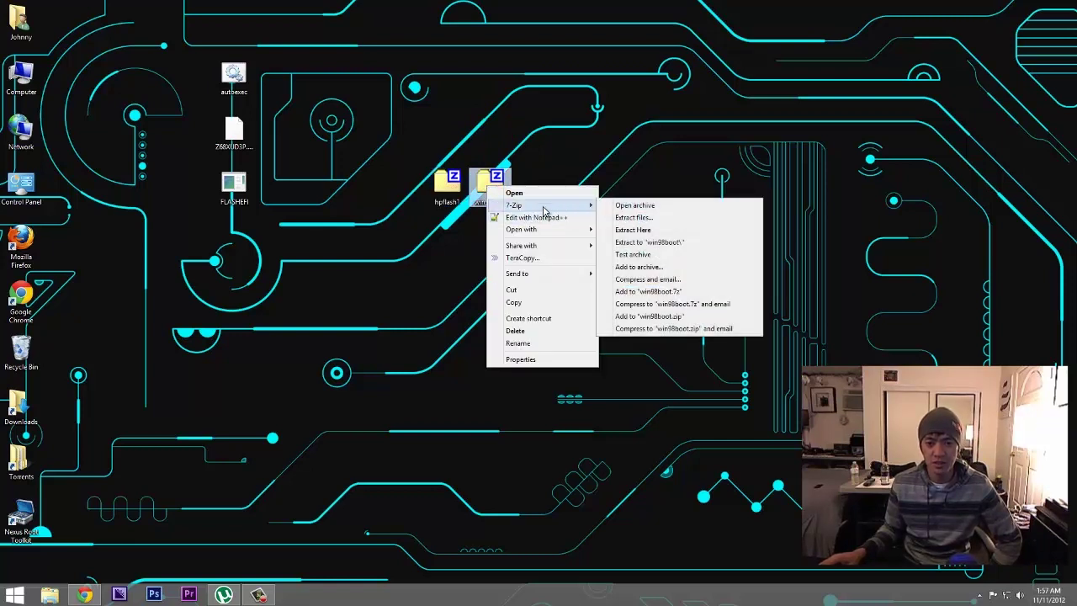
{"action": "left_click", "coordinate": [649, 218]}
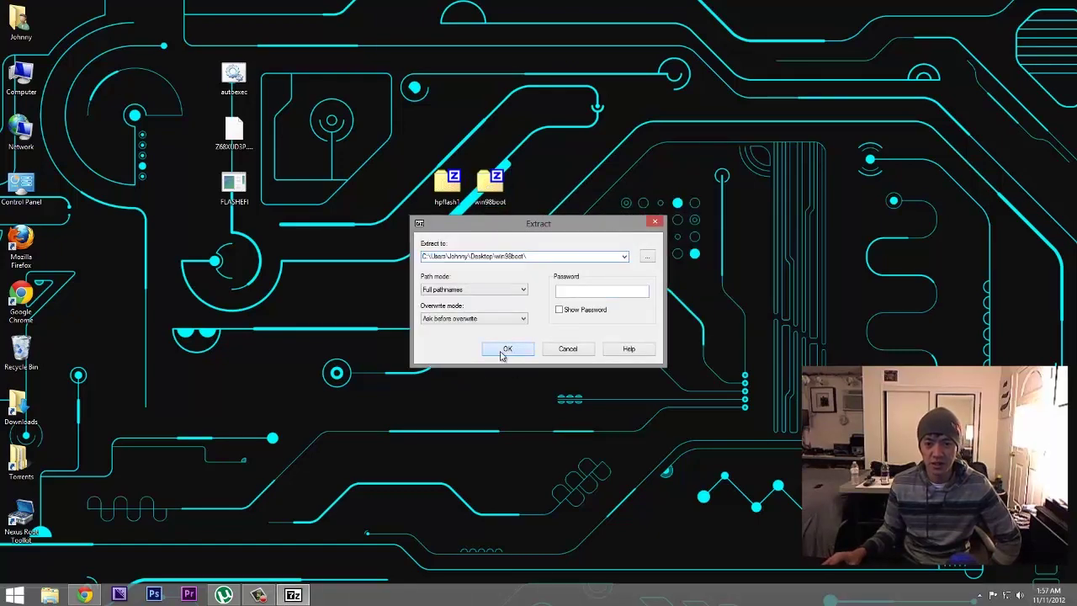
{"action": "left_click", "coordinate": [502, 355]}
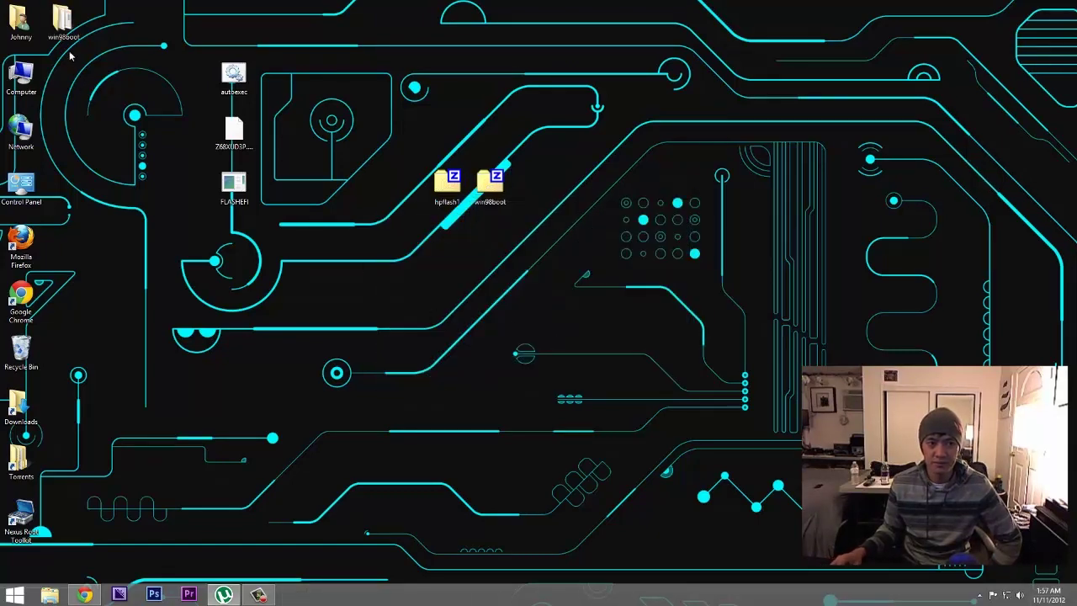
{"action": "left_click_drag", "start_coordinate": [64, 21], "coordinate": [575, 195]}
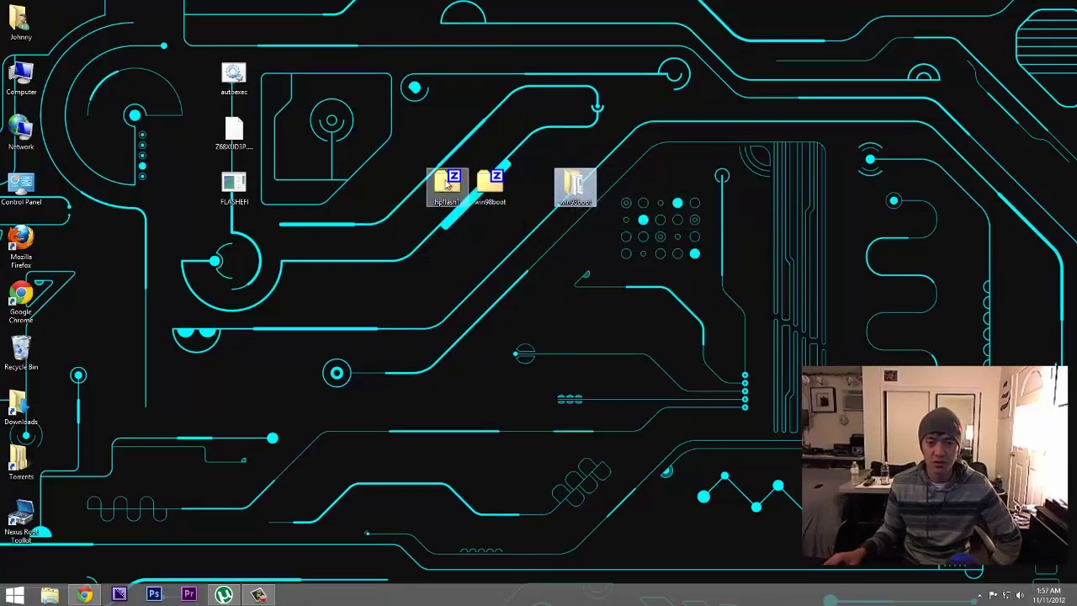
Copy hpflash1.exe from its archive to the desktop and launch the installer
{"action": "double_click", "coordinate": [447, 187]}
{"action": "left_click_drag", "start_coordinate": [652, 169], "coordinate": [572, 280]}
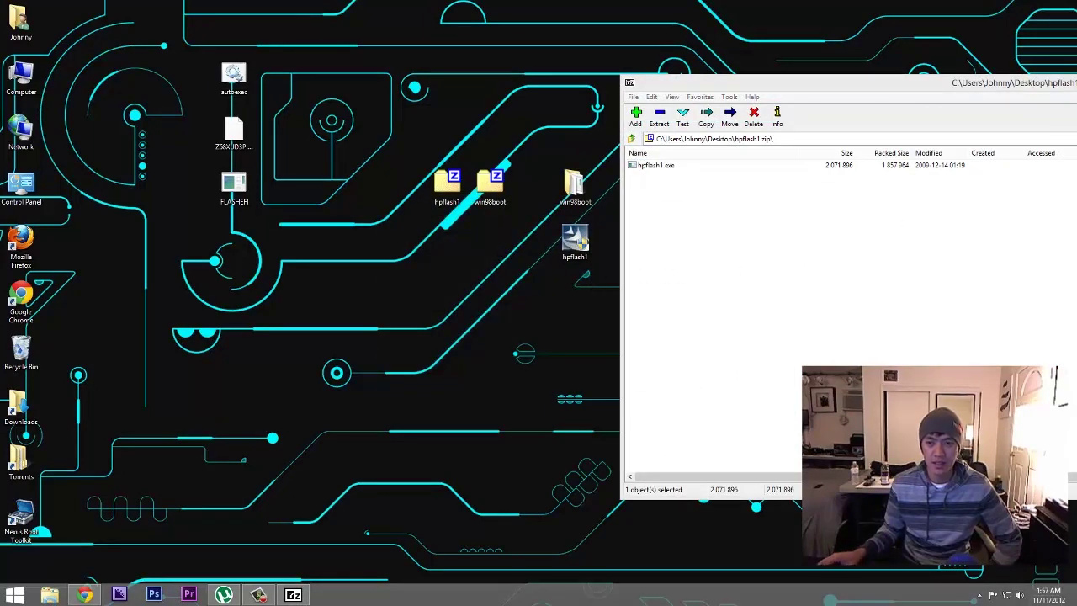
{"action": "key", "text": "alt+F4"}
{"action": "double_click", "coordinate": [575, 242]}
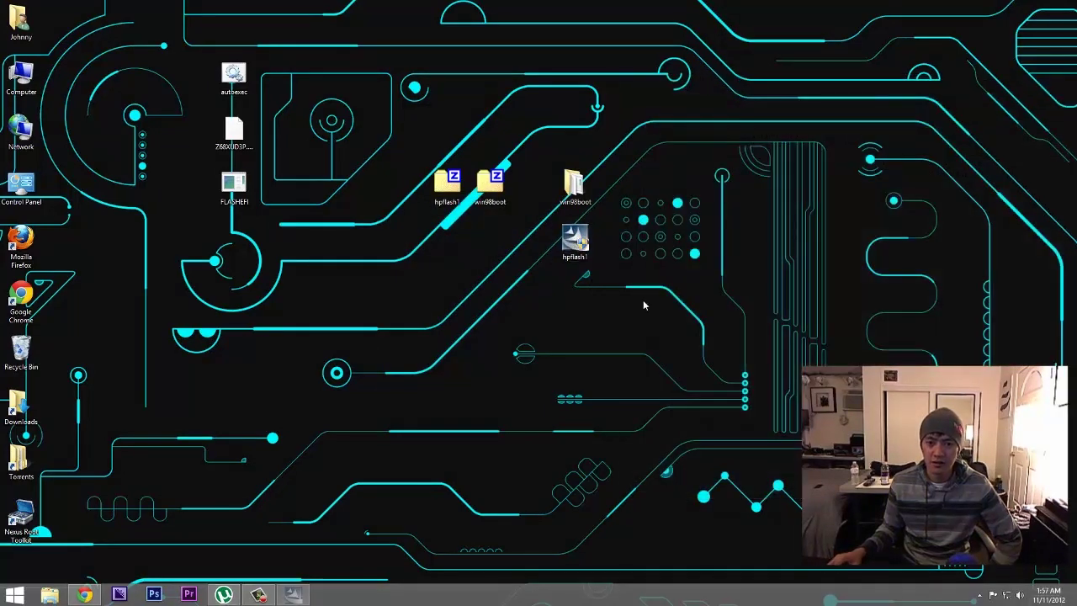
{"action": "left_click", "coordinate": [597, 399]}
Accept the licence and install the HP format tool to the default location
{"action": "left_click", "coordinate": [503, 362]}
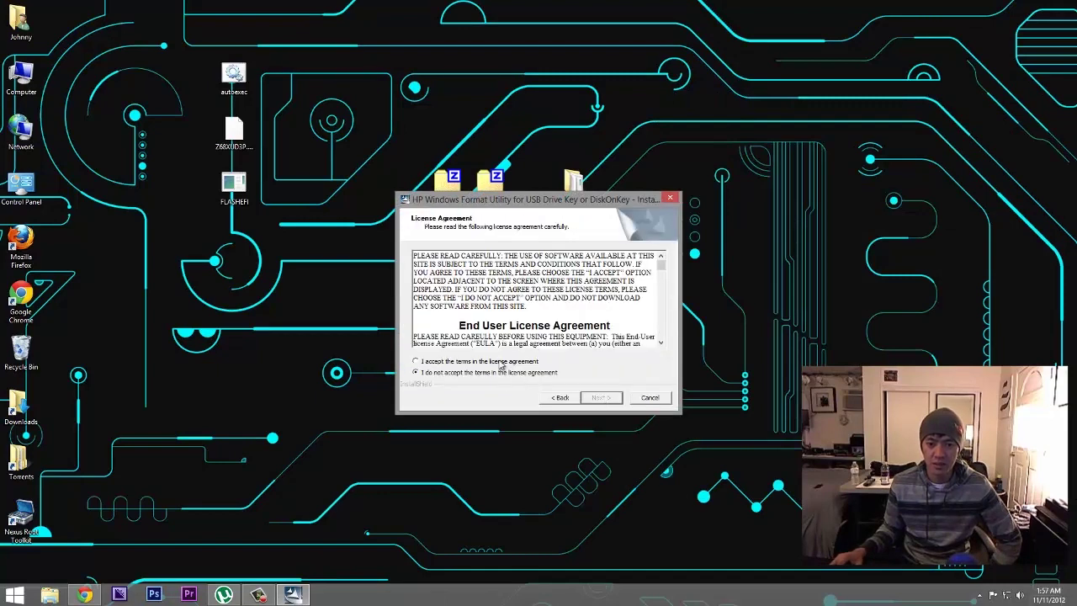
{"action": "left_click", "coordinate": [601, 397]}
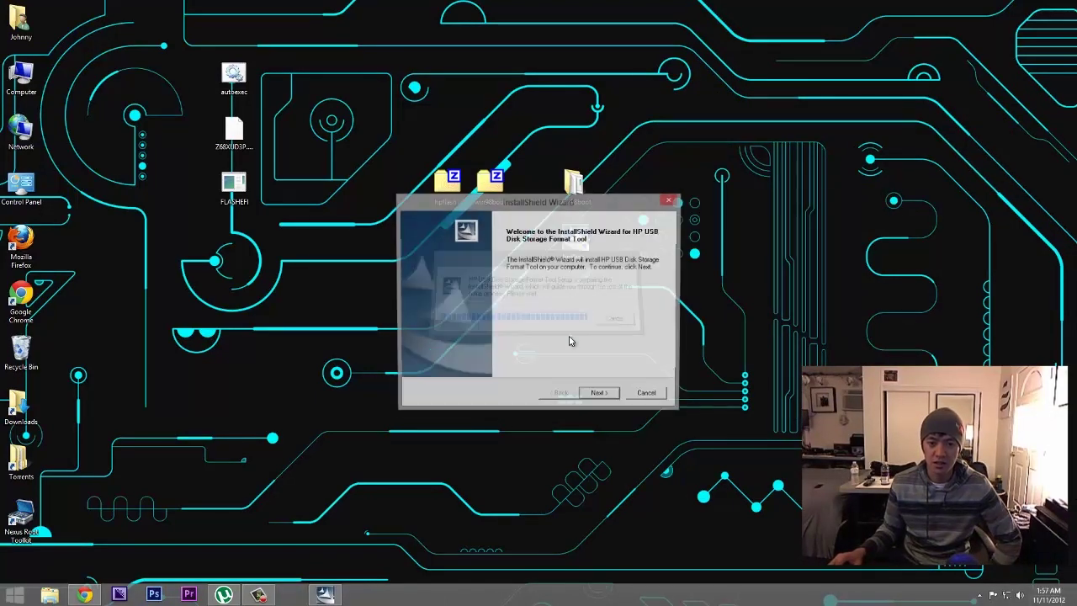
{"action": "left_click", "coordinate": [600, 395]}
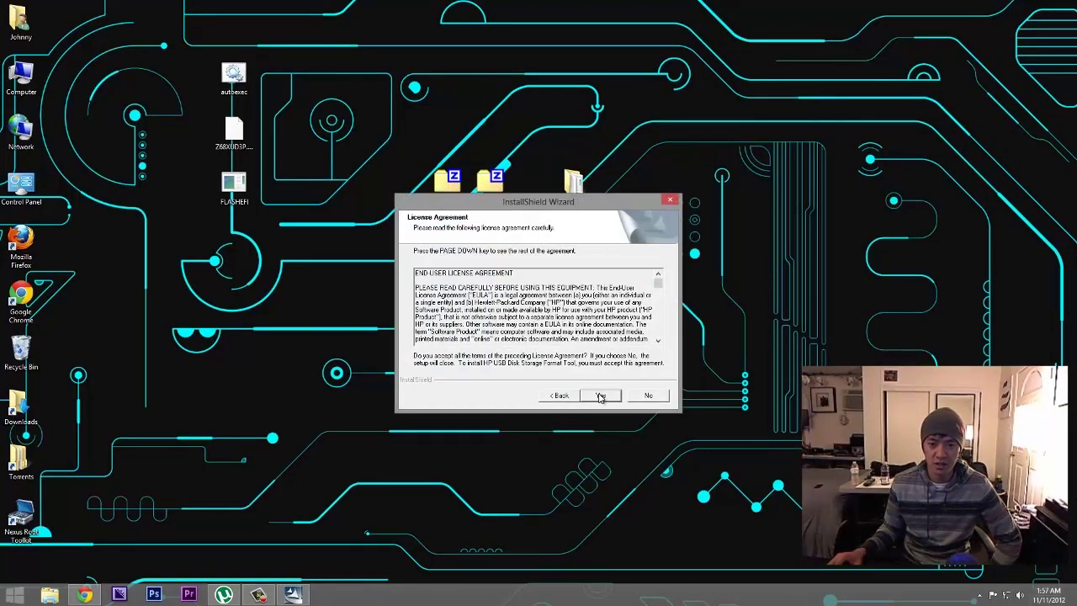
{"action": "left_click", "coordinate": [600, 396]}
{"action": "left_click", "coordinate": [600, 398]}
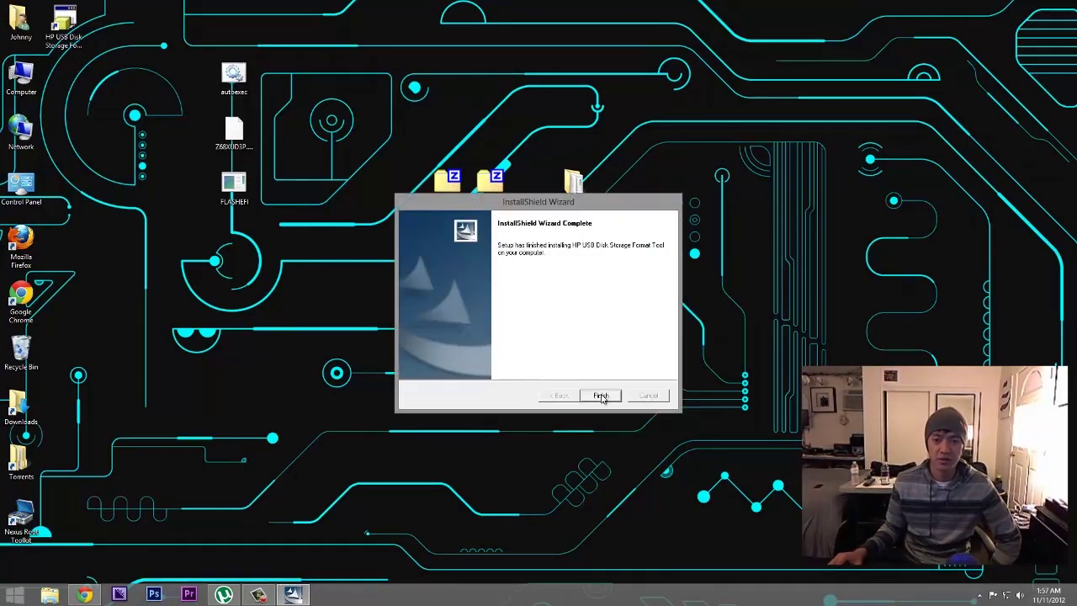
{"action": "left_click", "coordinate": [601, 397]}
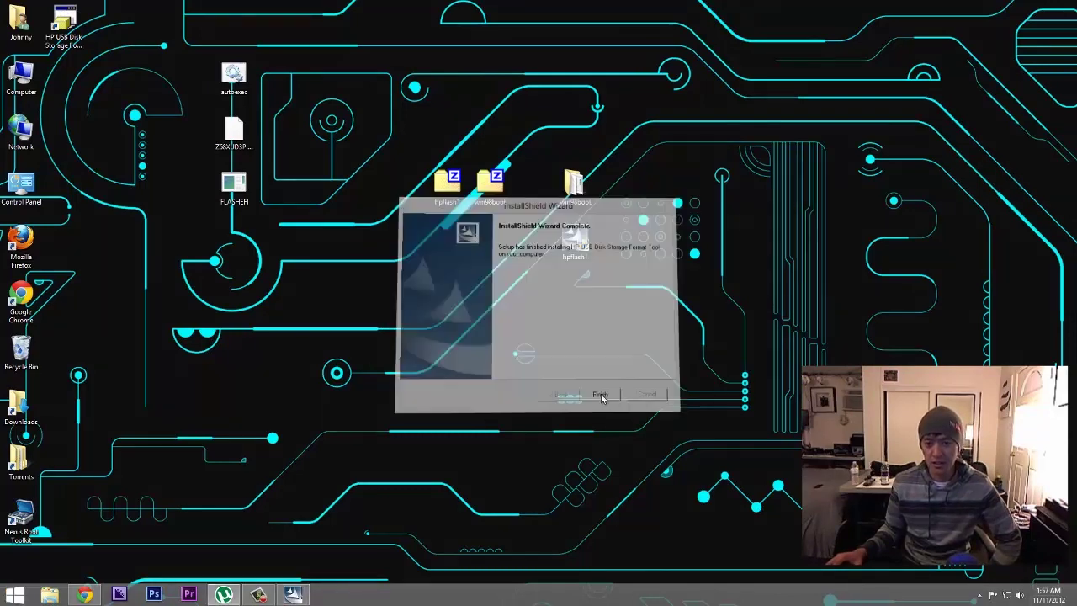
Run the format tool as administrator, select the 7672 MB H: drive, and open Computer
{"action": "right_click", "coordinate": [64, 26]}
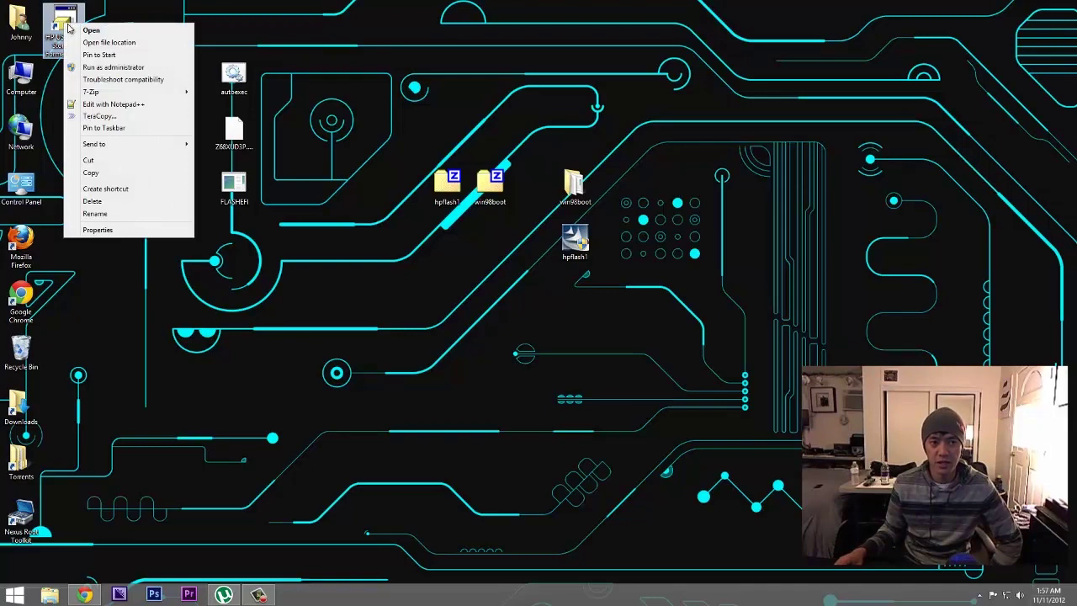
{"action": "left_click", "coordinate": [110, 69]}
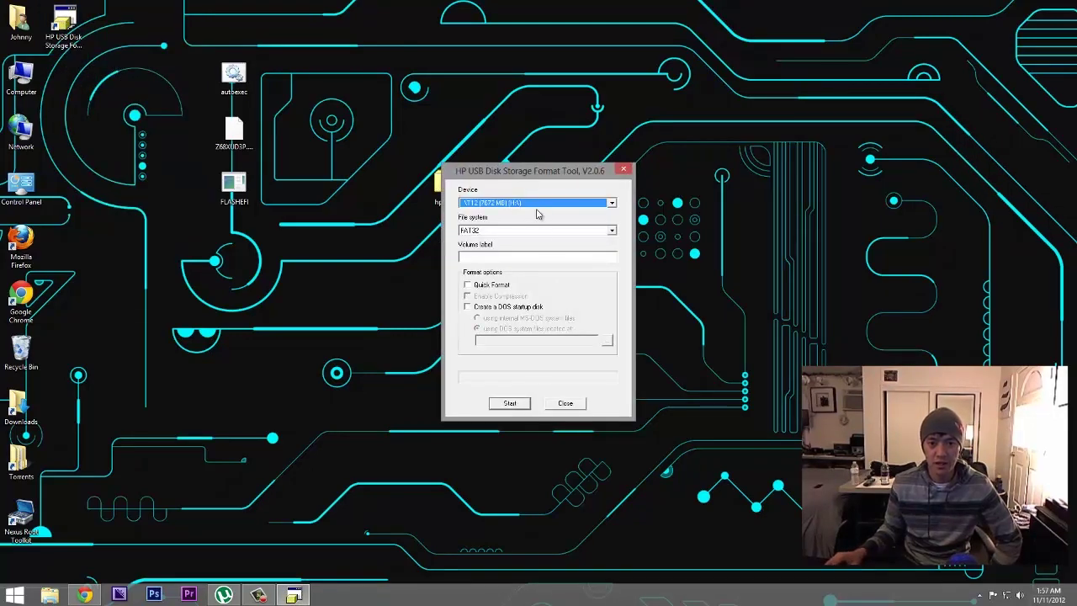
{"action": "left_click", "coordinate": [539, 203]}
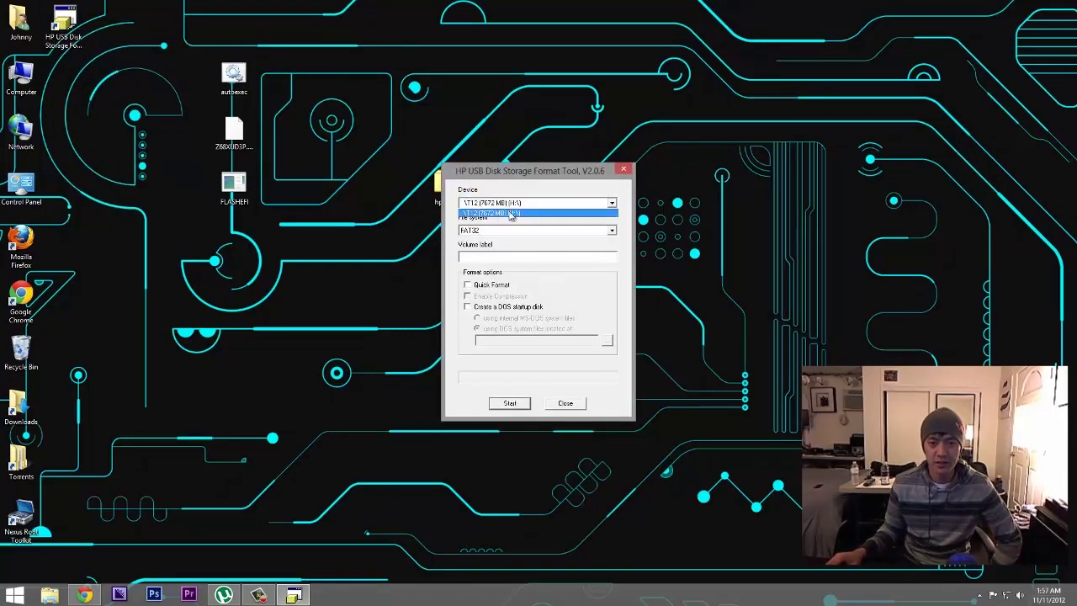
{"action": "left_click", "coordinate": [511, 214]}
{"action": "left_click", "coordinate": [720, 253]}
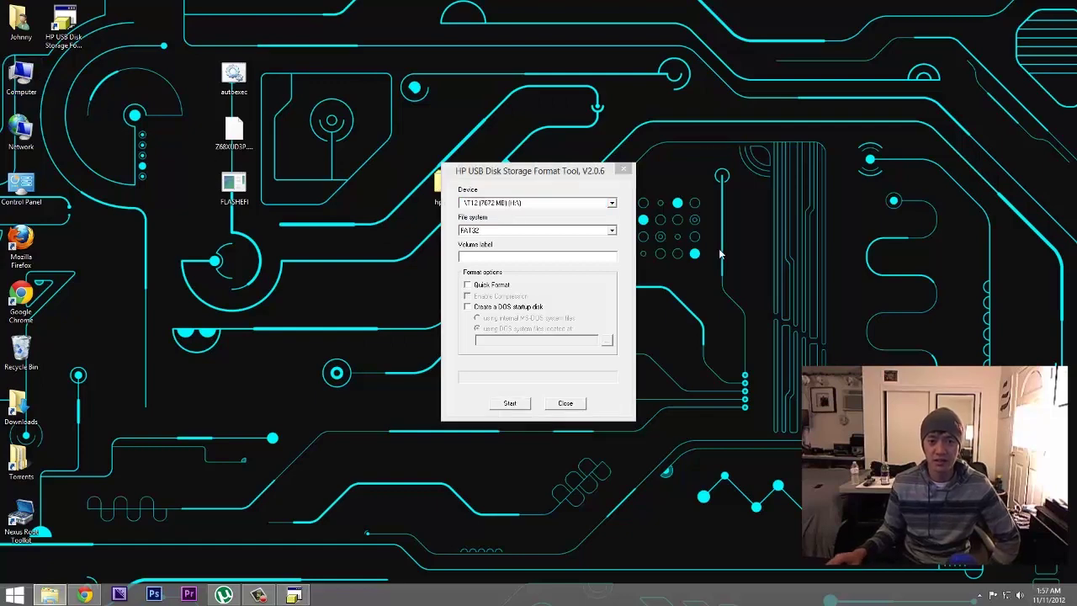
{"action": "key", "text": "super+e"}
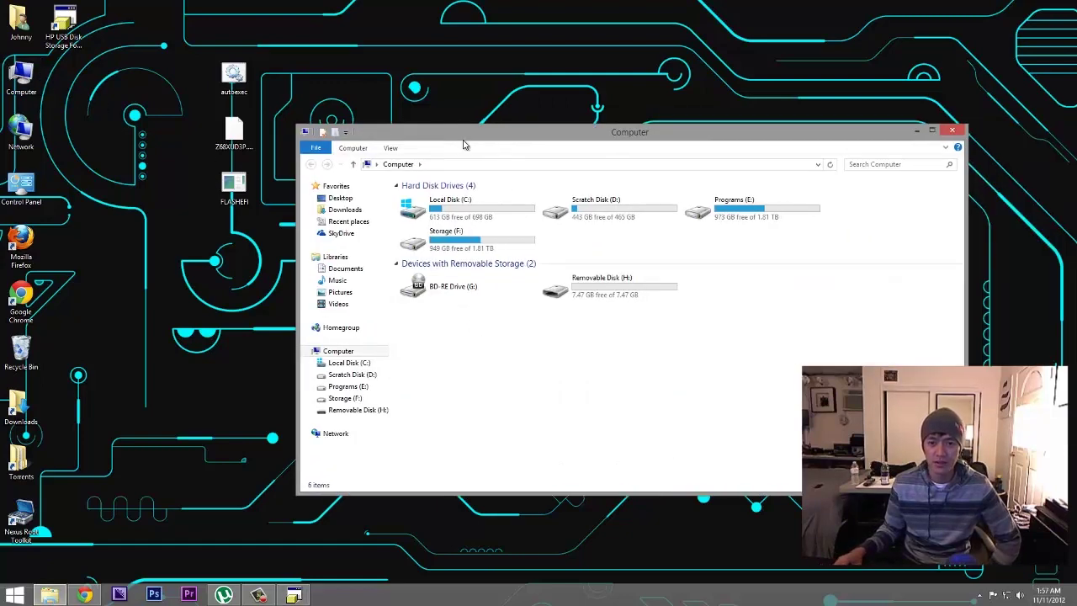
{"action": "left_click", "coordinate": [578, 289]}
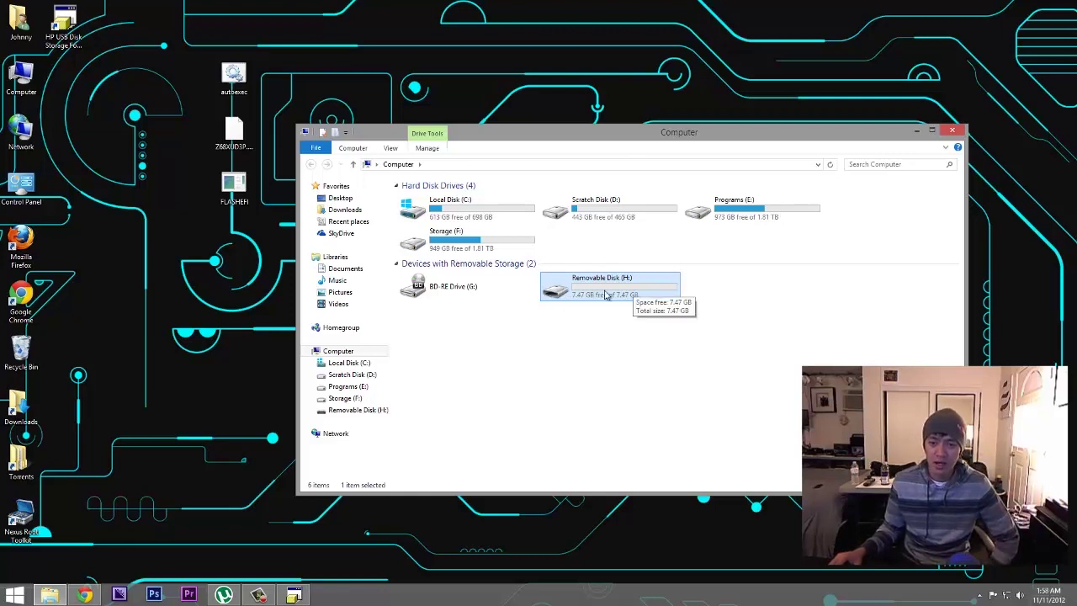
{"action": "left_click", "coordinate": [952, 130]}
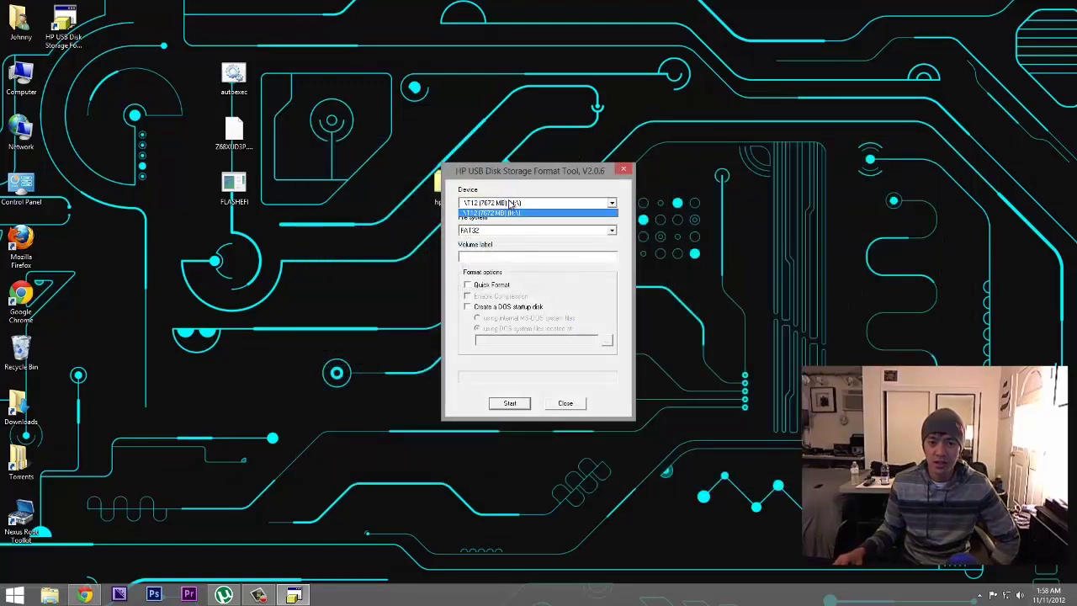
Set FAT32, Quick Format, volume label geek, and enable Create a DOS startup disk
{"action": "left_click", "coordinate": [488, 232]}
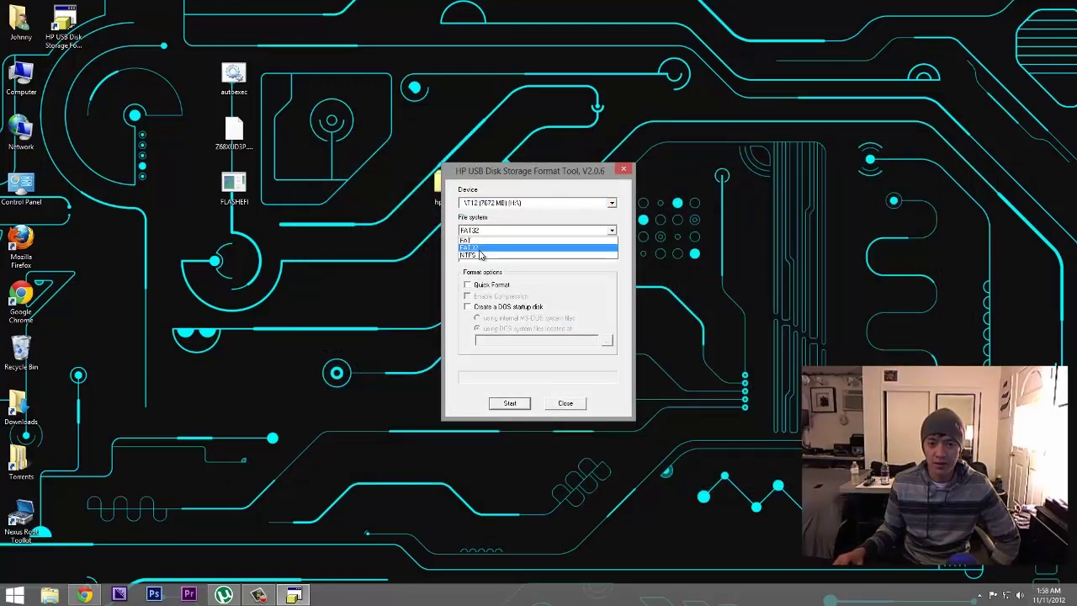
{"action": "left_click", "coordinate": [471, 250]}
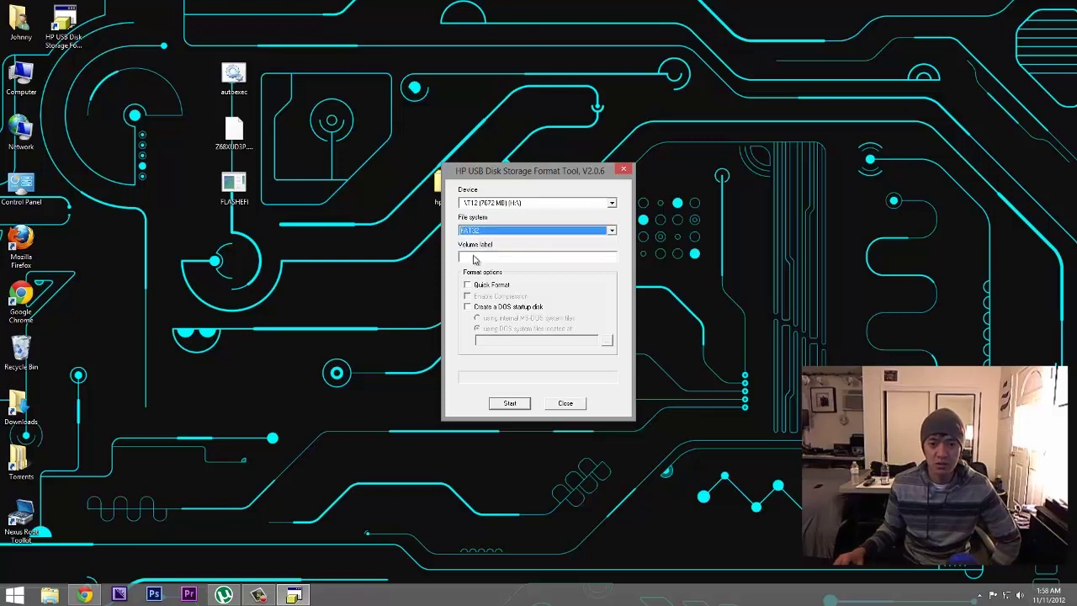
{"action": "left_click", "coordinate": [493, 286]}
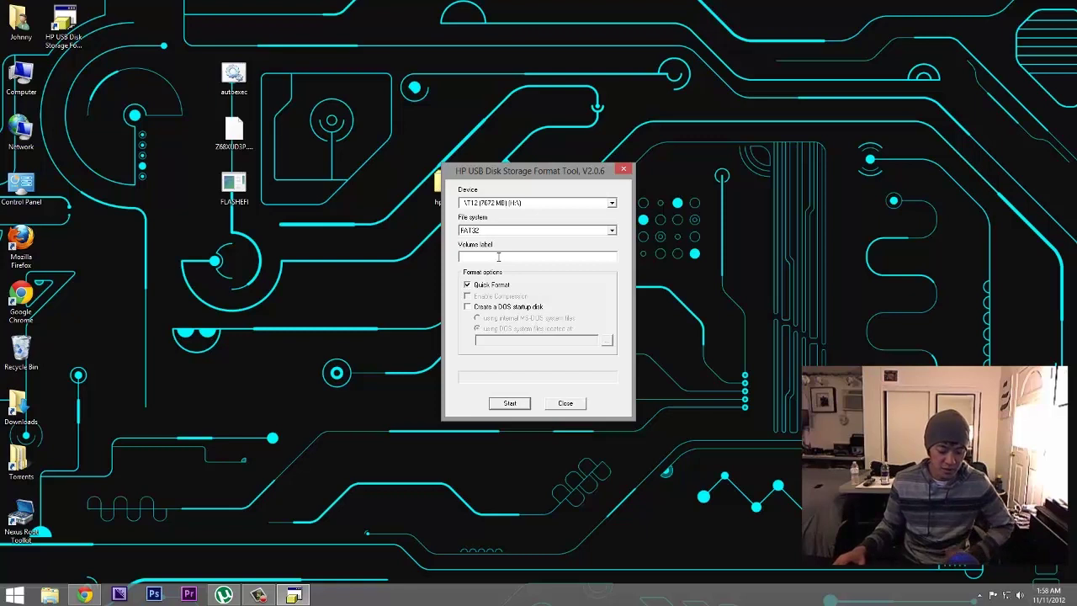
{"action": "type", "text": "usb d"}
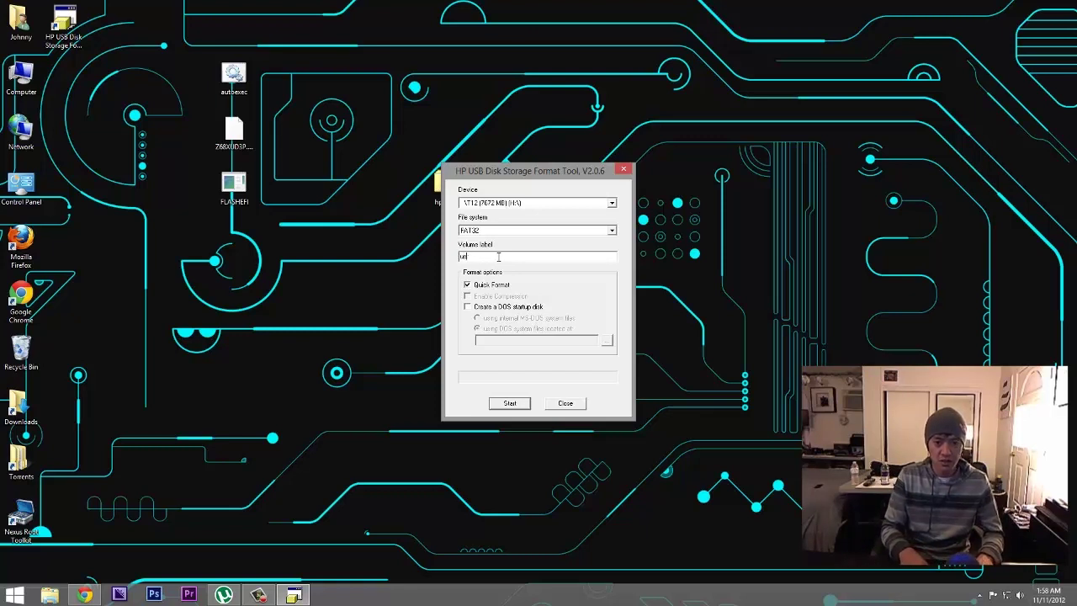
{"action": "key", "text": "BackSpace"}
{"action": "key", "text": "BackSpace"}
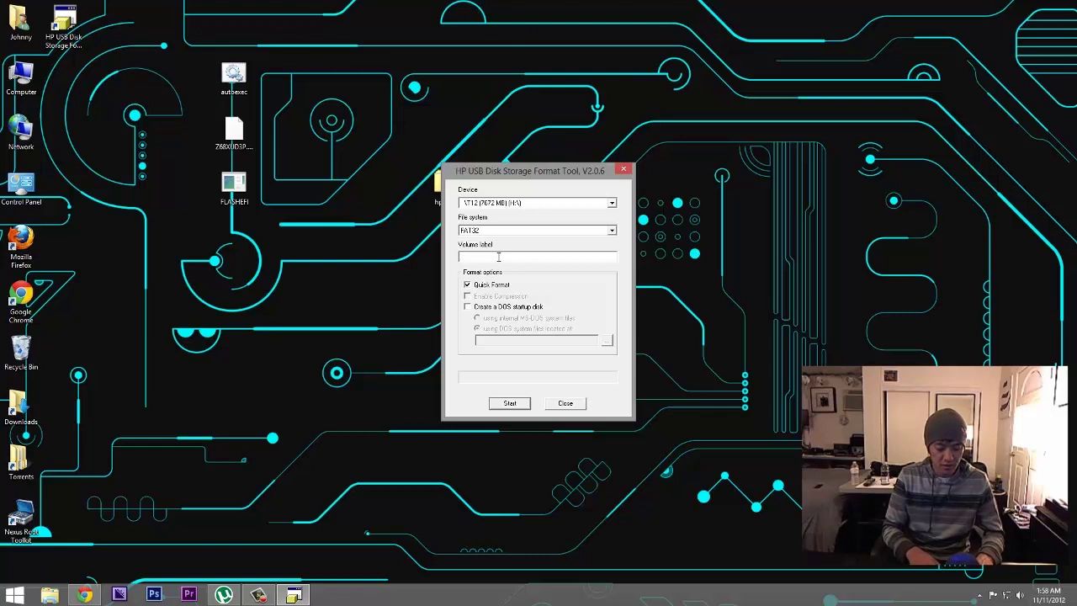
{"action": "type", "text": "geek"}
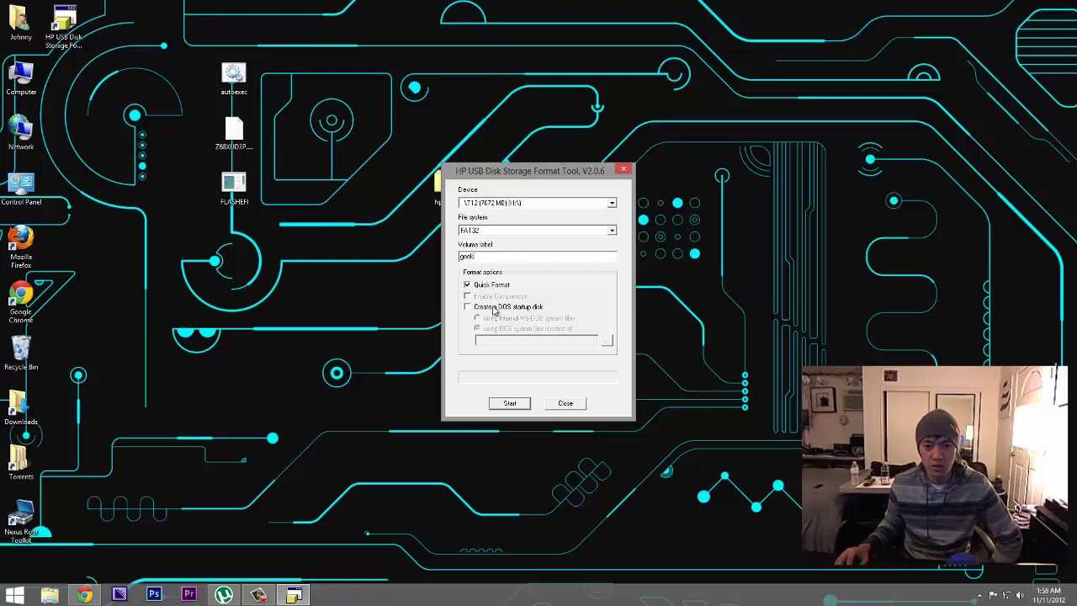
{"action": "left_click", "coordinate": [503, 310]}
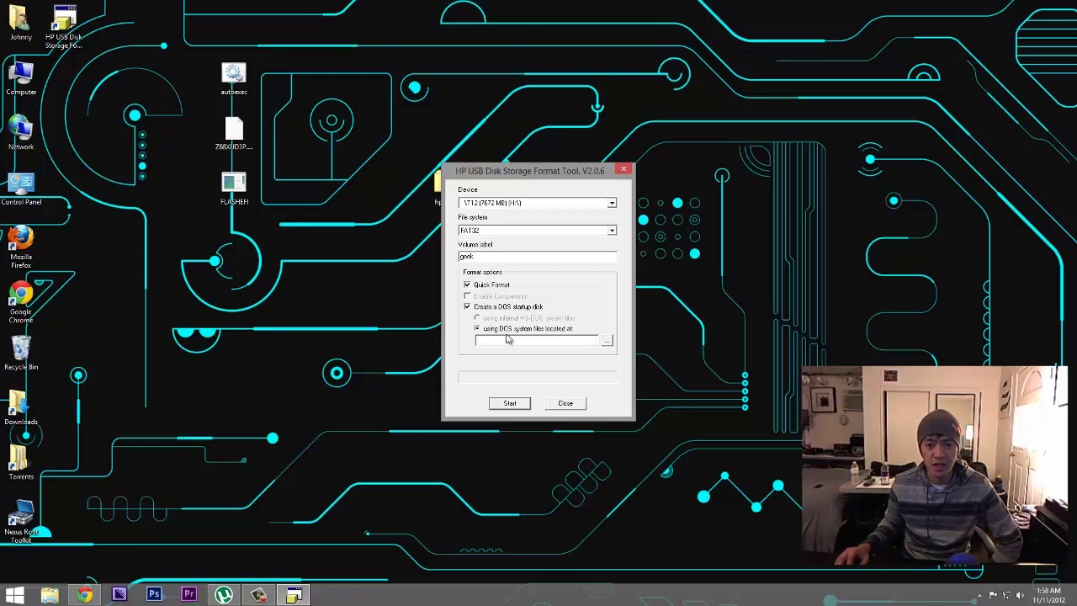
Point the DOS startup disk at the win98boot folder and start the format
{"action": "left_click", "coordinate": [607, 343]}
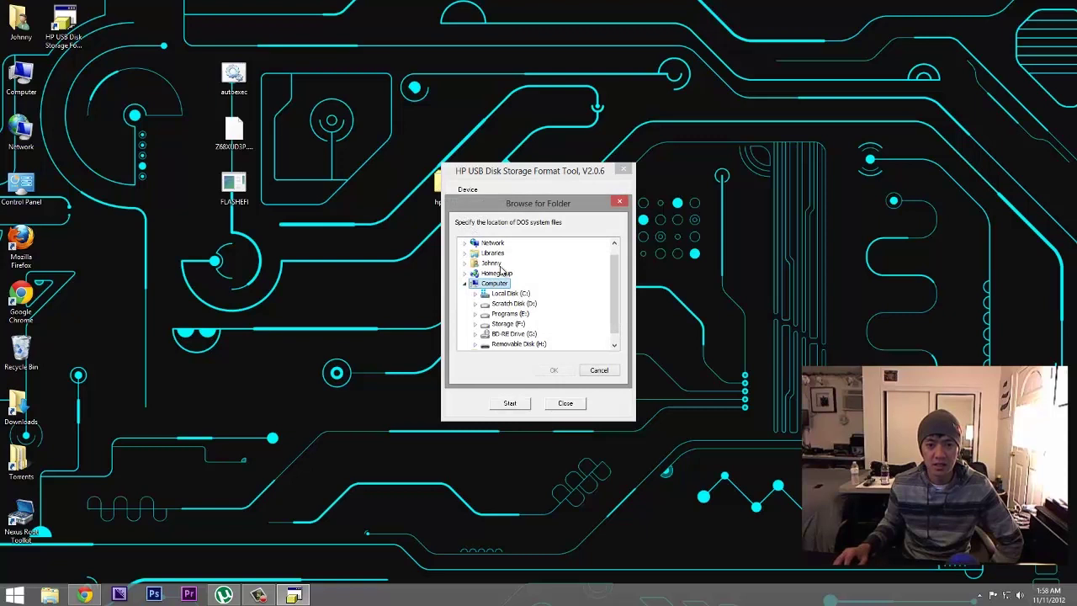
{"action": "scroll", "coordinate": [593, 284], "scroll_direction": "down", "scroll_amount": 1}
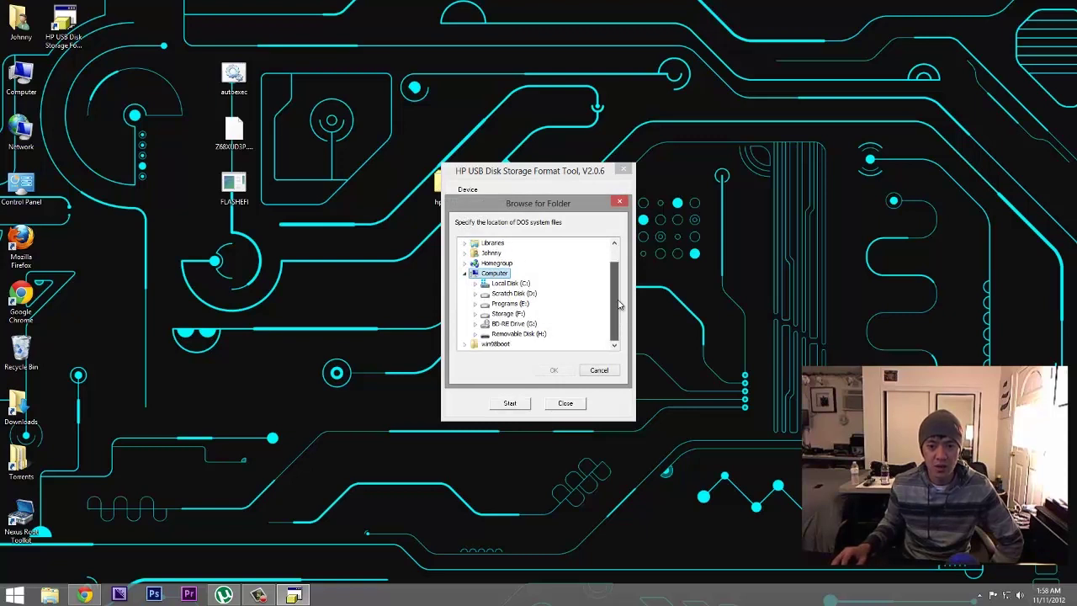
{"action": "left_click", "coordinate": [496, 345]}
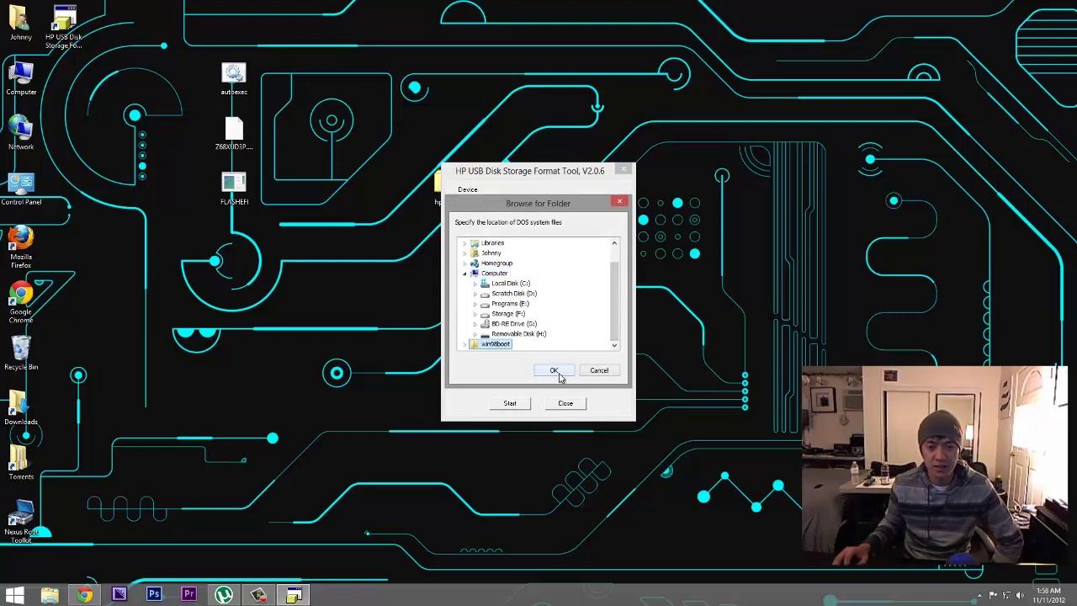
{"action": "left_click", "coordinate": [564, 373]}
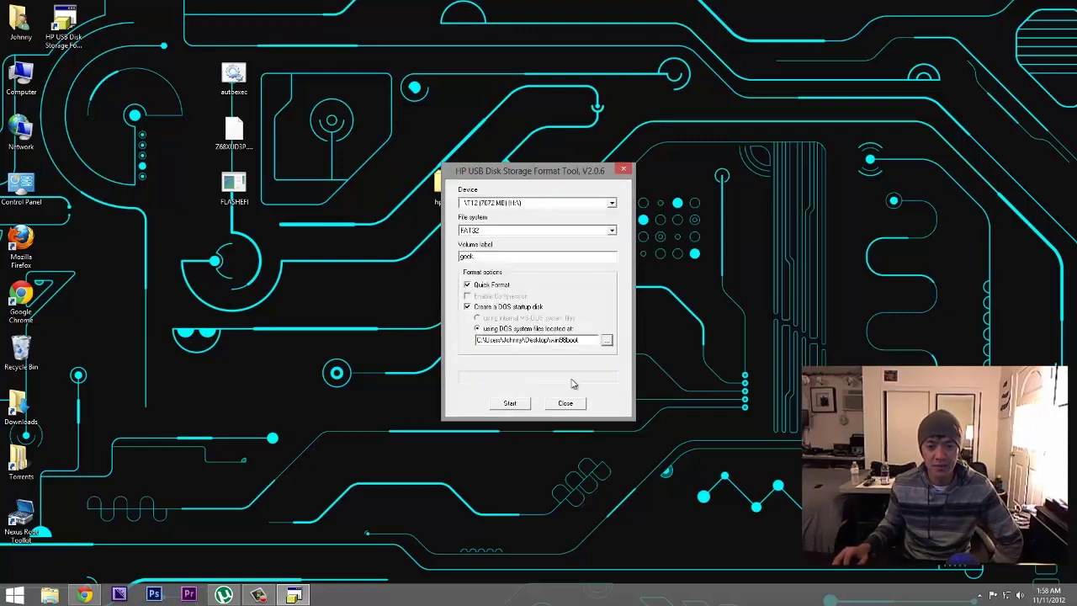
{"action": "left_click", "coordinate": [511, 404]}
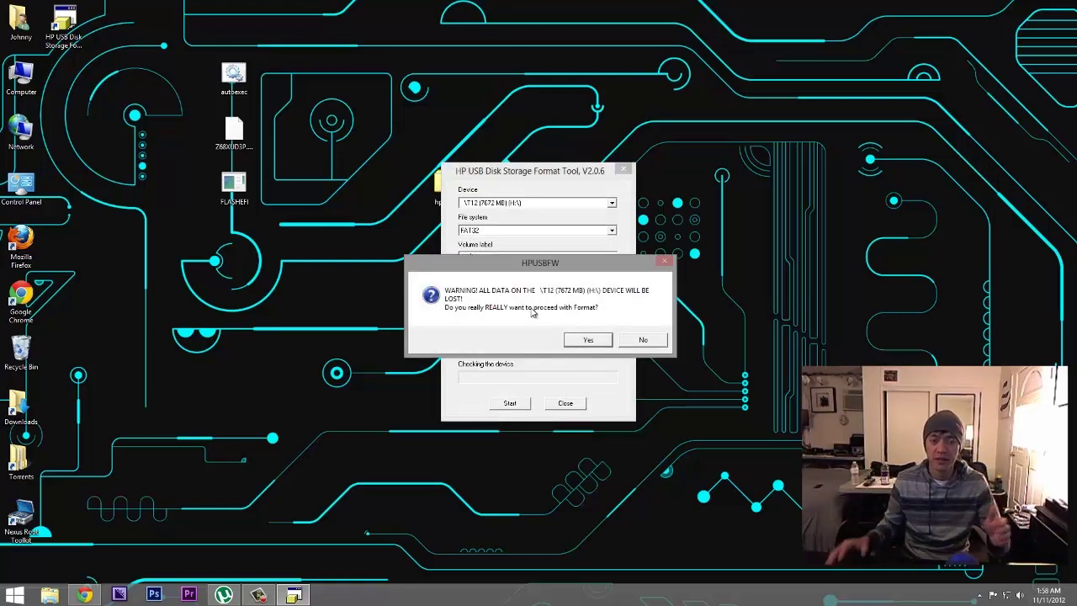
Confirm the data-loss warning and dismiss the format results for the GEEK drive
{"action": "left_click", "coordinate": [588, 342]}
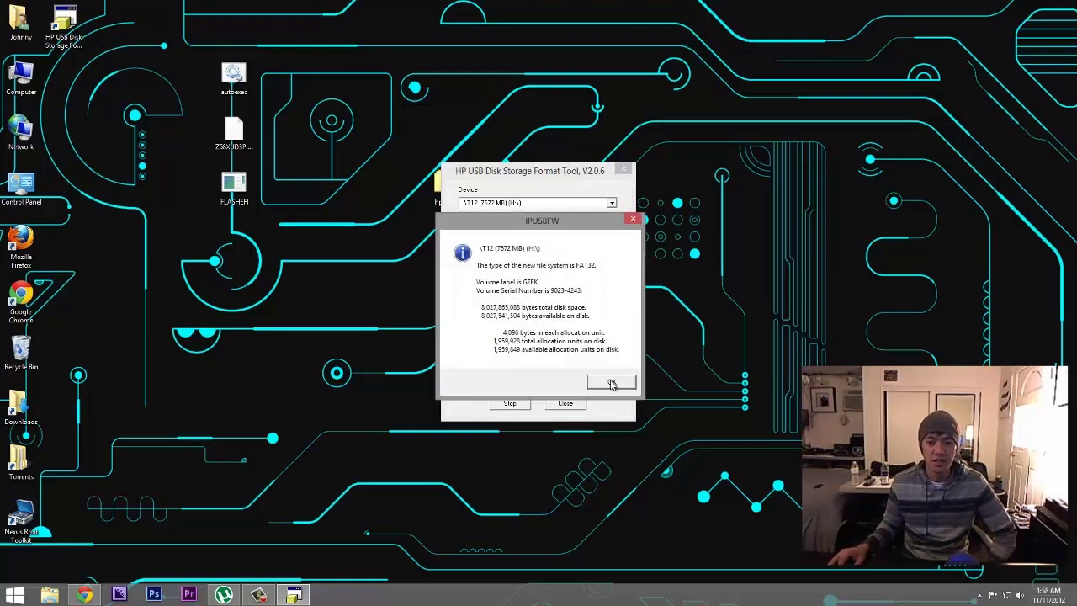
{"action": "left_click", "coordinate": [613, 383]}
Close the format tool and open the GEEK (H:) drive from Computer
{"action": "left_click", "coordinate": [565, 404]}
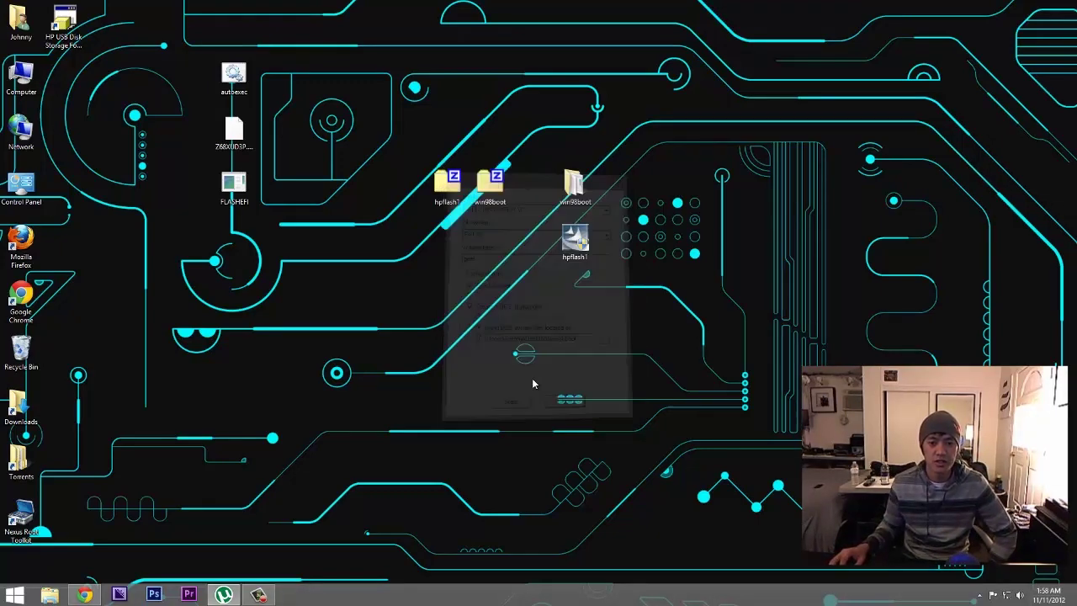
{"action": "left_click_drag", "start_coordinate": [303, 62], "coordinate": [203, 244]}
{"action": "double_click", "coordinate": [21, 74]}
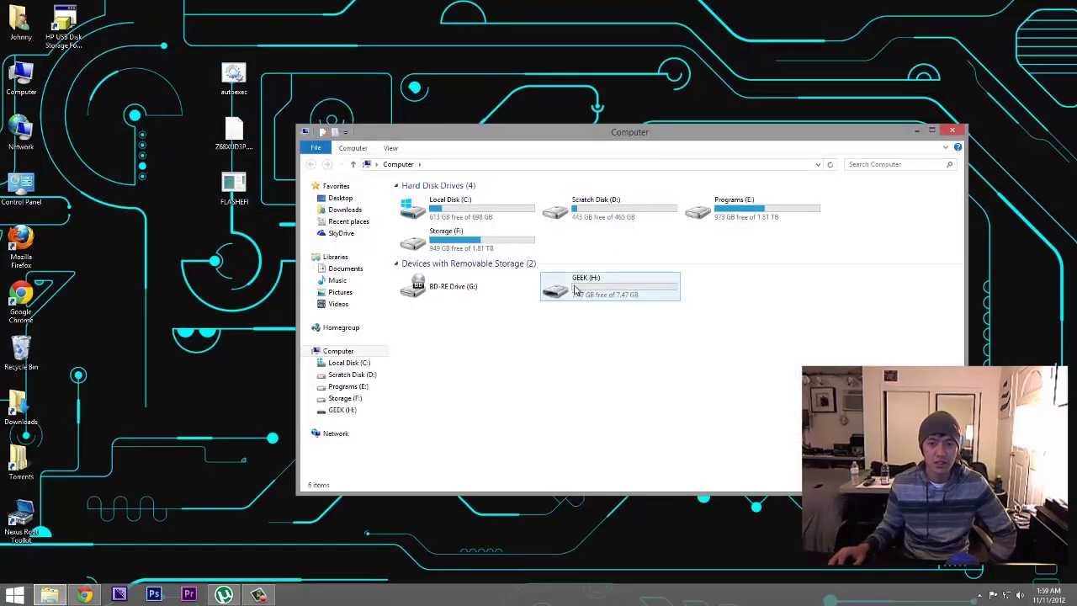
{"action": "double_click", "coordinate": [576, 291]}
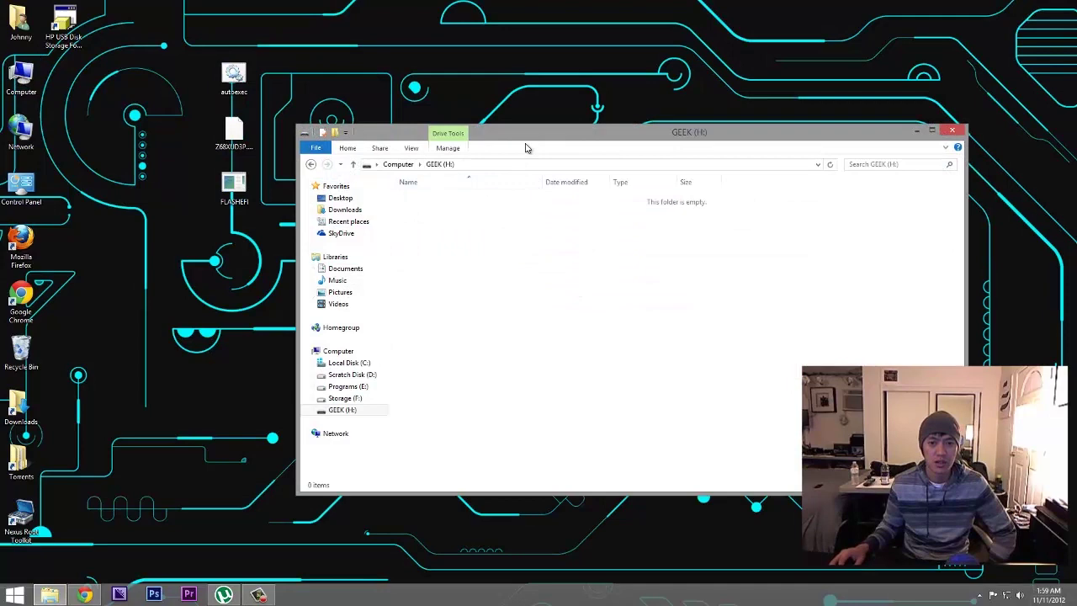
{"action": "left_click_drag", "start_coordinate": [527, 146], "coordinate": [526, 84]}
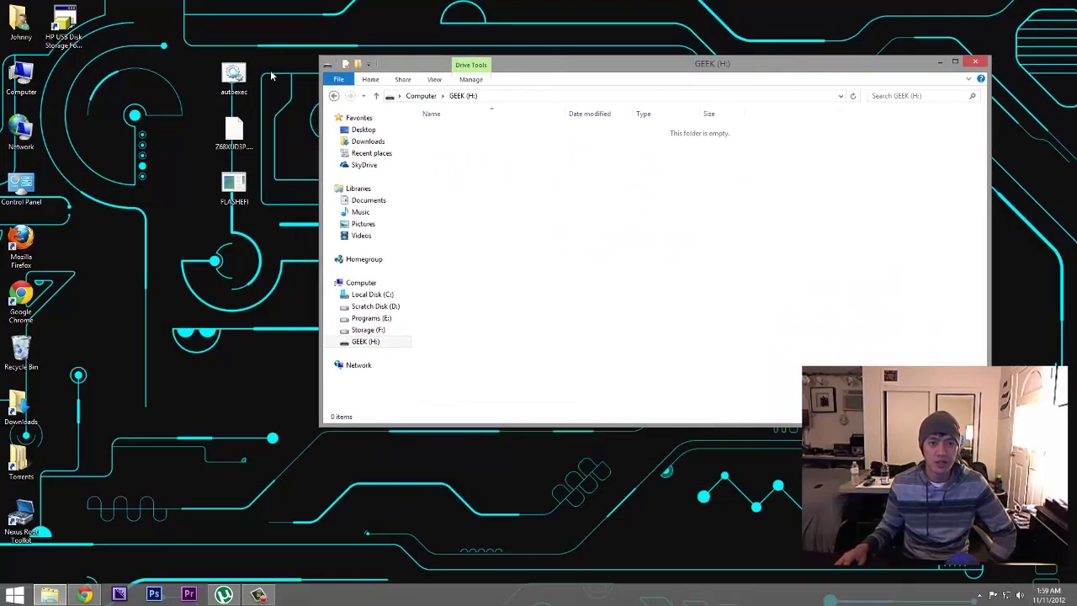
Copy autoexec, Z68XUD3P.U1E and FLASHEFI onto GEEK (H:) and close the window
{"action": "left_click_drag", "start_coordinate": [271, 77], "coordinate": [214, 207]}
{"action": "left_click_drag", "start_coordinate": [236, 84], "coordinate": [499, 155]}
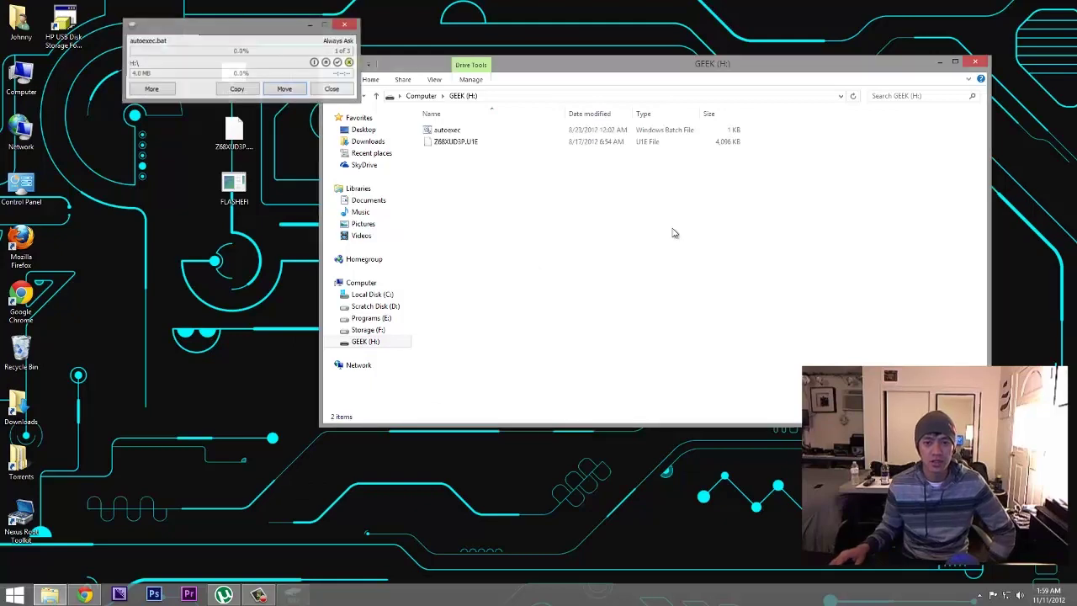
{"action": "left_click", "coordinate": [975, 61]}
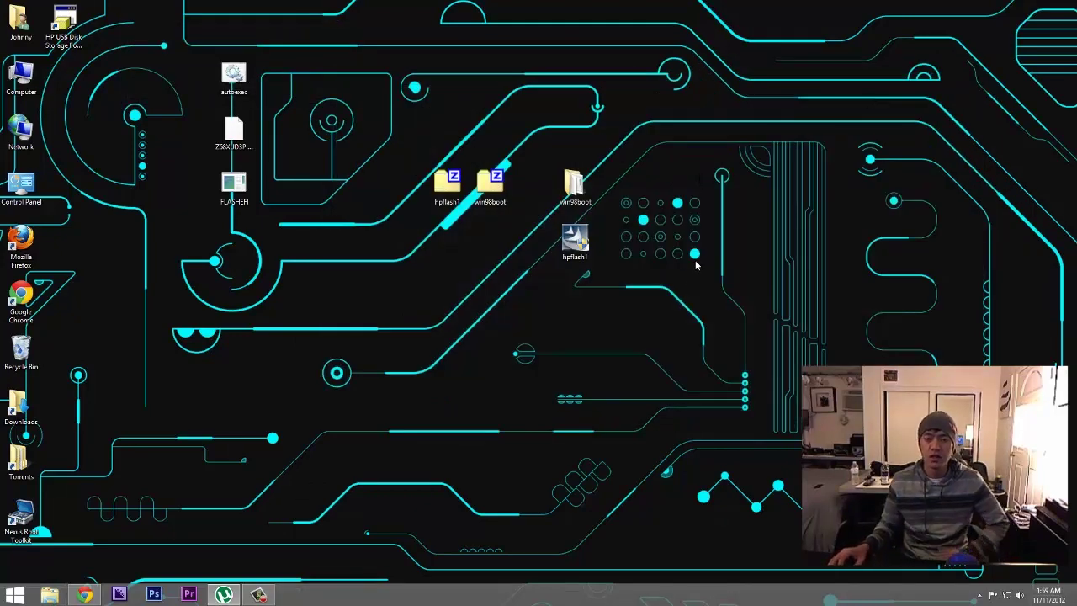